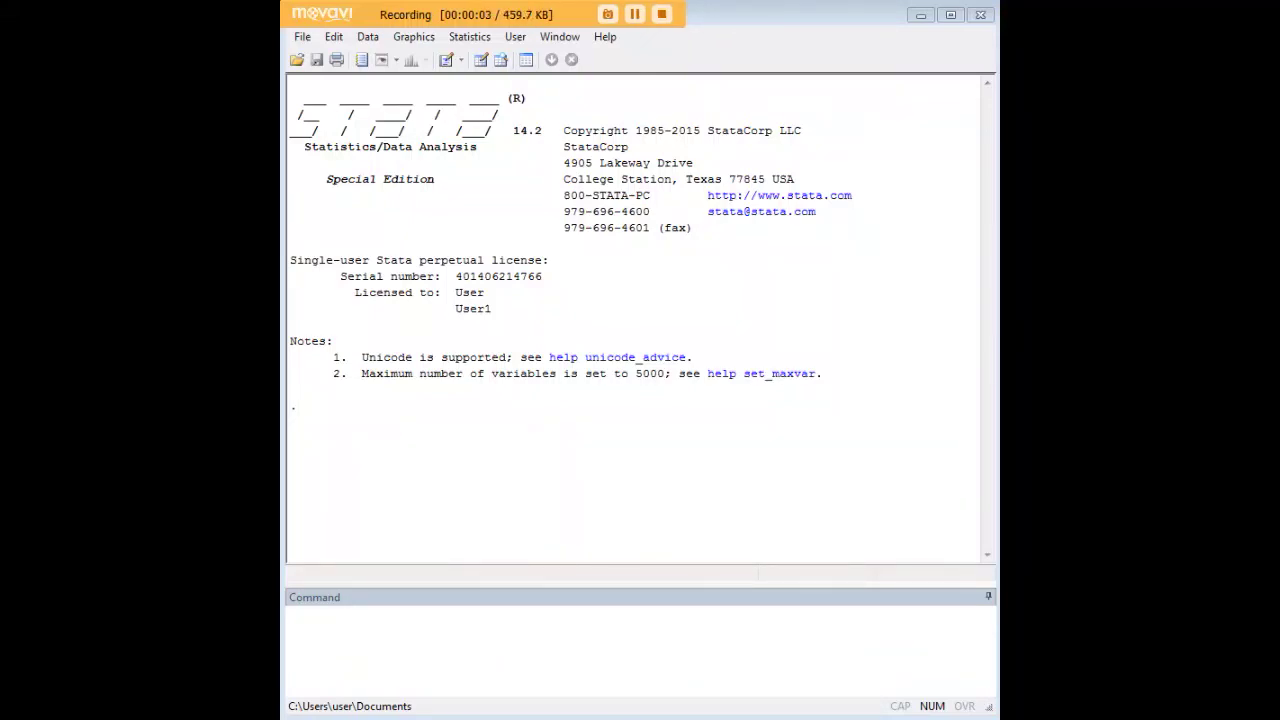
# Load the fullauto dataset with webuse and open it in the Data Editor with 'edit'.
pyautogui.click(858, 649)
pyautogui.write('webuse fullauto')
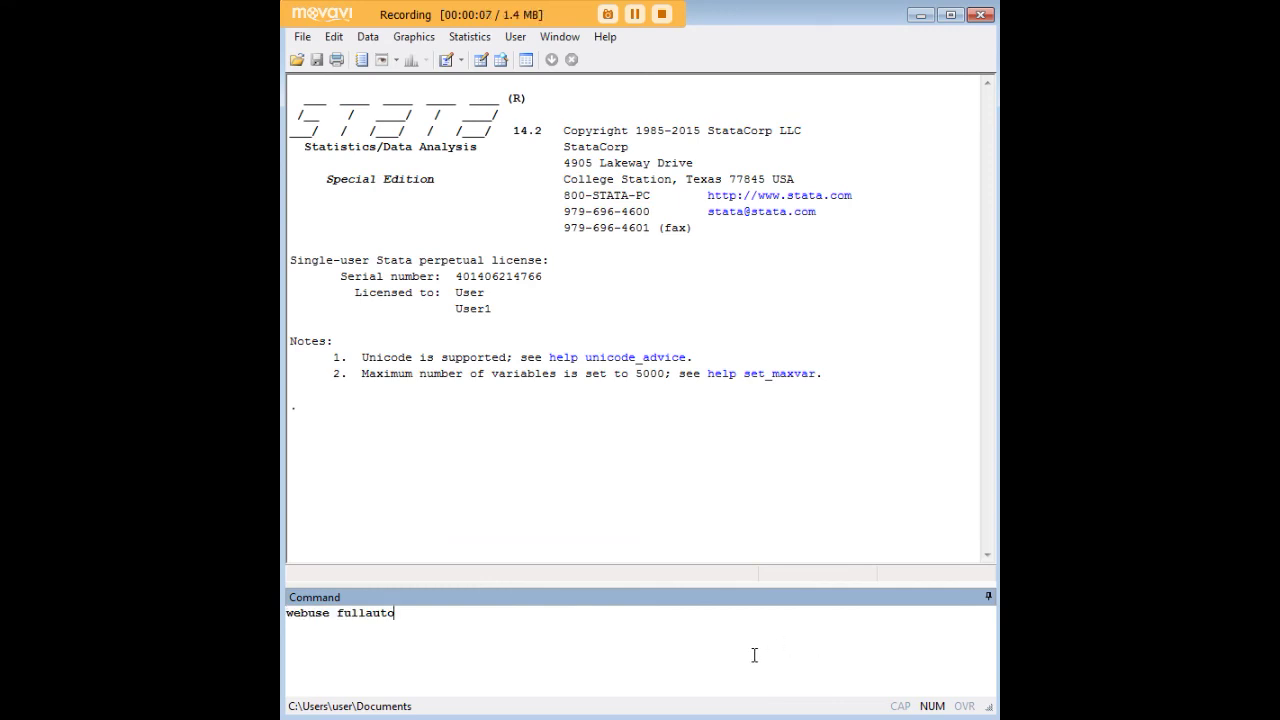
pyautogui.press('Return')
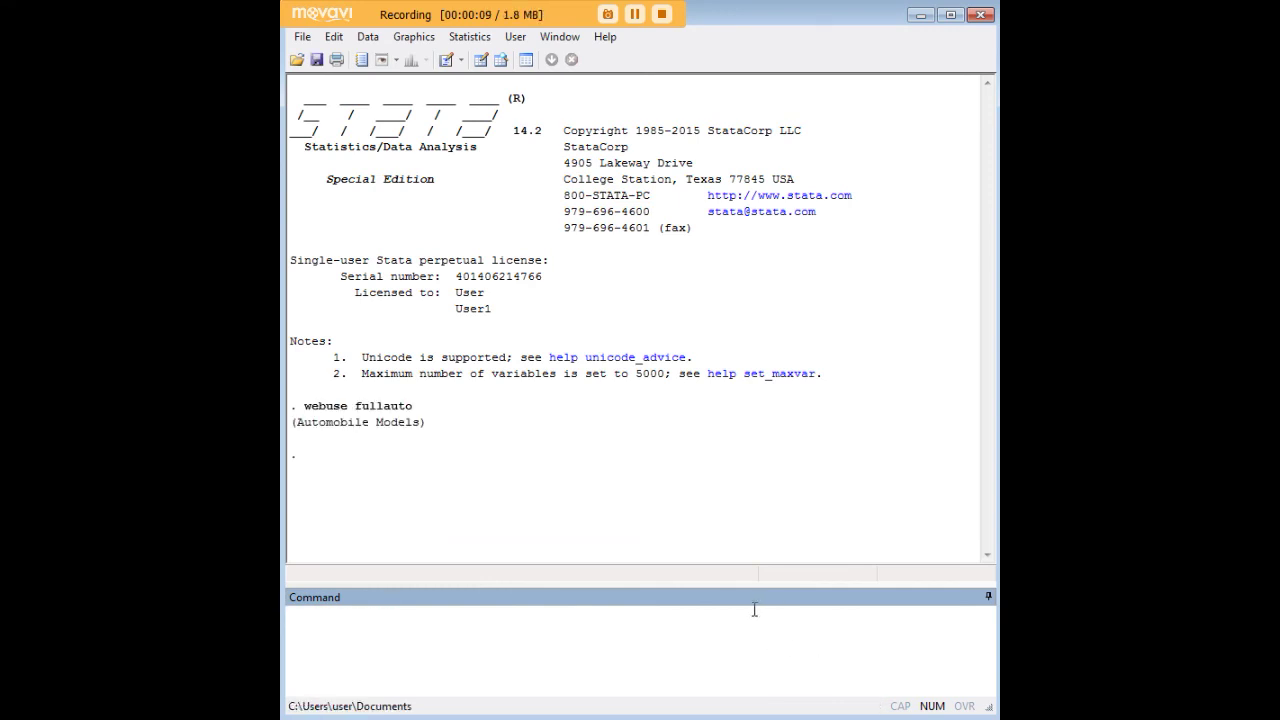
pyautogui.write('edit')
pyautogui.press('Return')
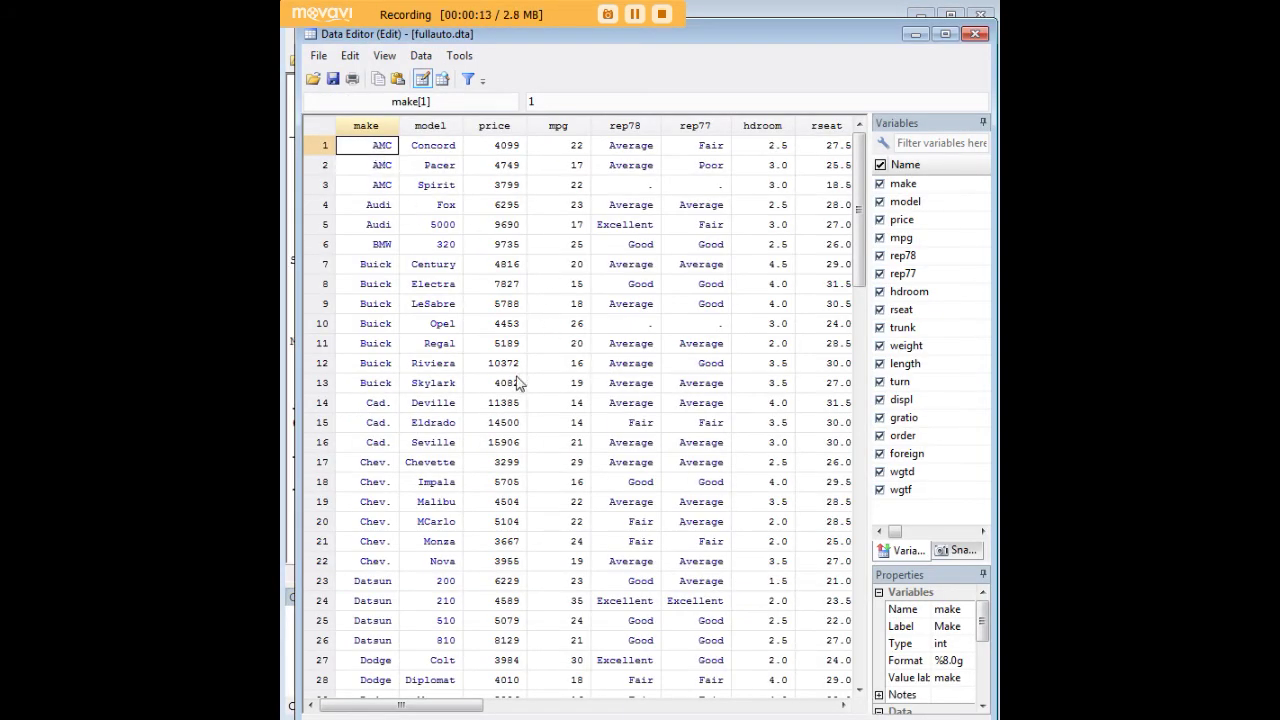
# Select the whole rep77 column in the Data Editor.
pyautogui.scroll(-5, 520, 400)
pyautogui.scroll(5, 528, 394)
pyautogui.press('Right')
pyautogui.press('Right')
pyautogui.press('Right')
pyautogui.press('Right')
pyautogui.press('Right')
pyautogui.press('Right')
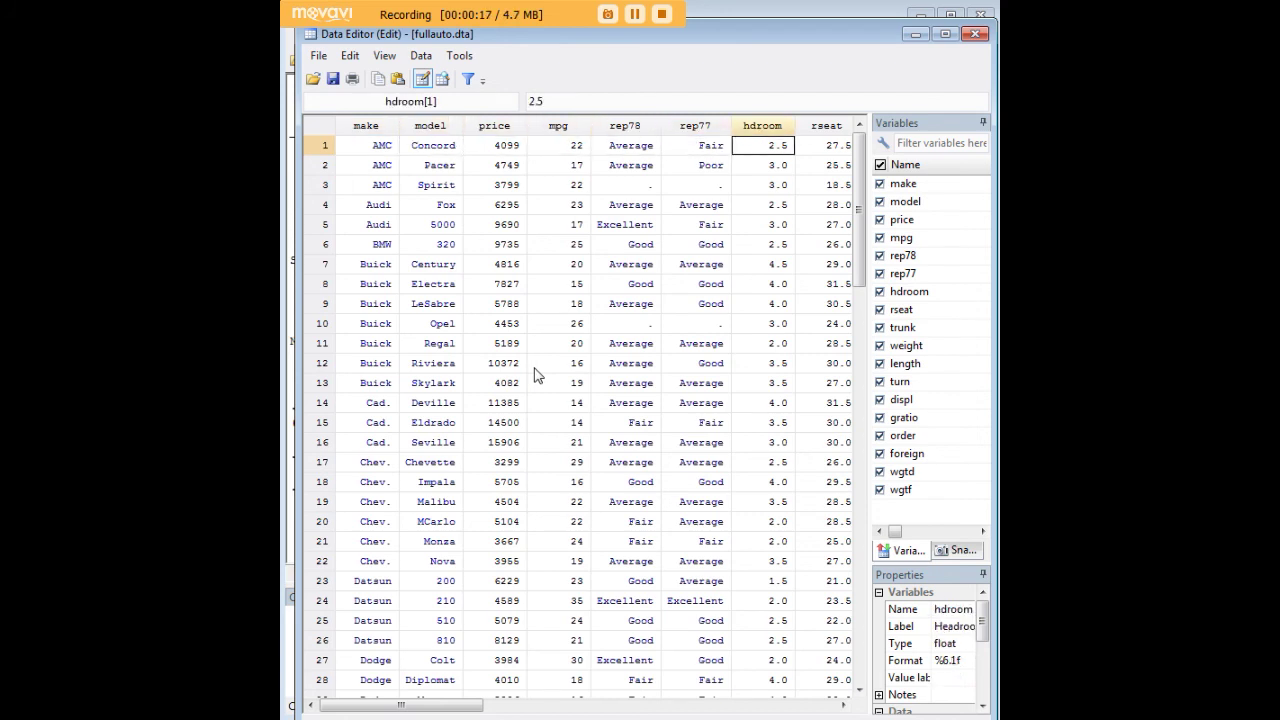
pyautogui.press('Left')
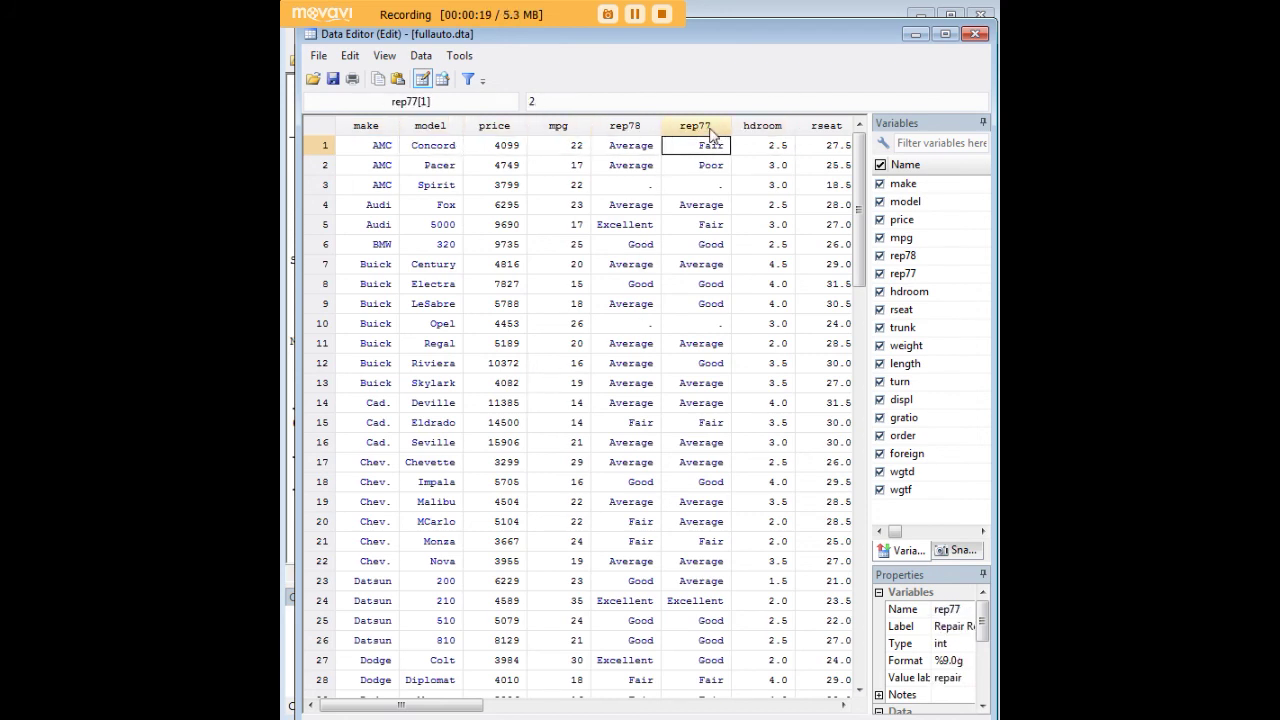
pyautogui.click(702, 127)
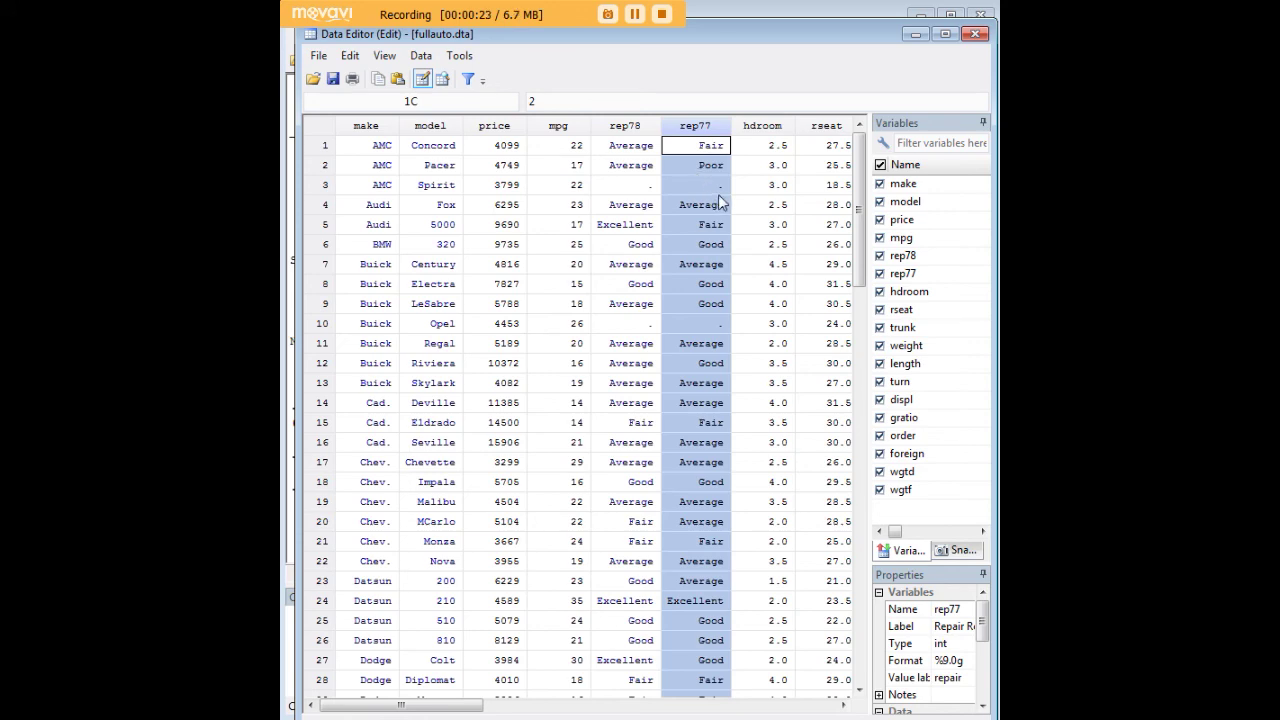
# Select the foreign column, then put the Data Editor away to show the Results window.
pyautogui.press('Right')
pyautogui.press('Right')
pyautogui.press('Right')
pyautogui.press('Right')
pyautogui.press('Right')
pyautogui.press('Right')
pyautogui.press('Right')
pyautogui.press('Right')
pyautogui.press('Right')
pyautogui.press('Right')
pyautogui.press('Right')
pyautogui.press('Left')
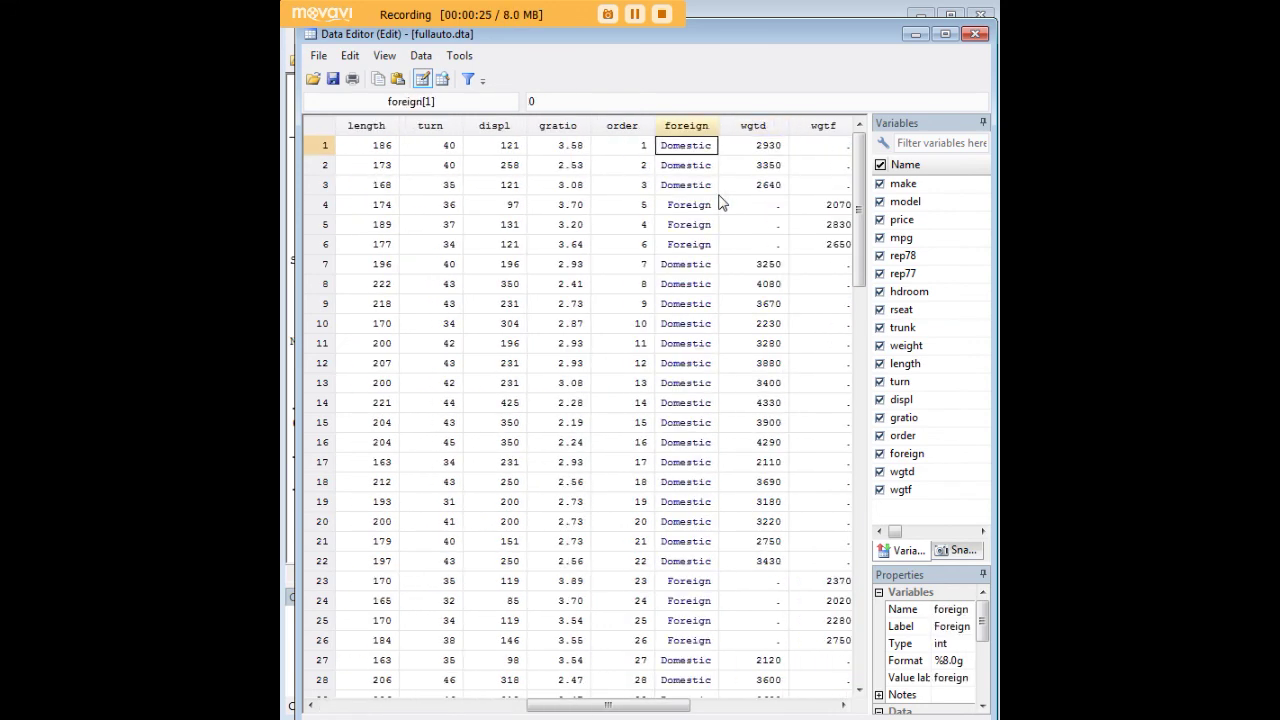
pyautogui.click(693, 127)
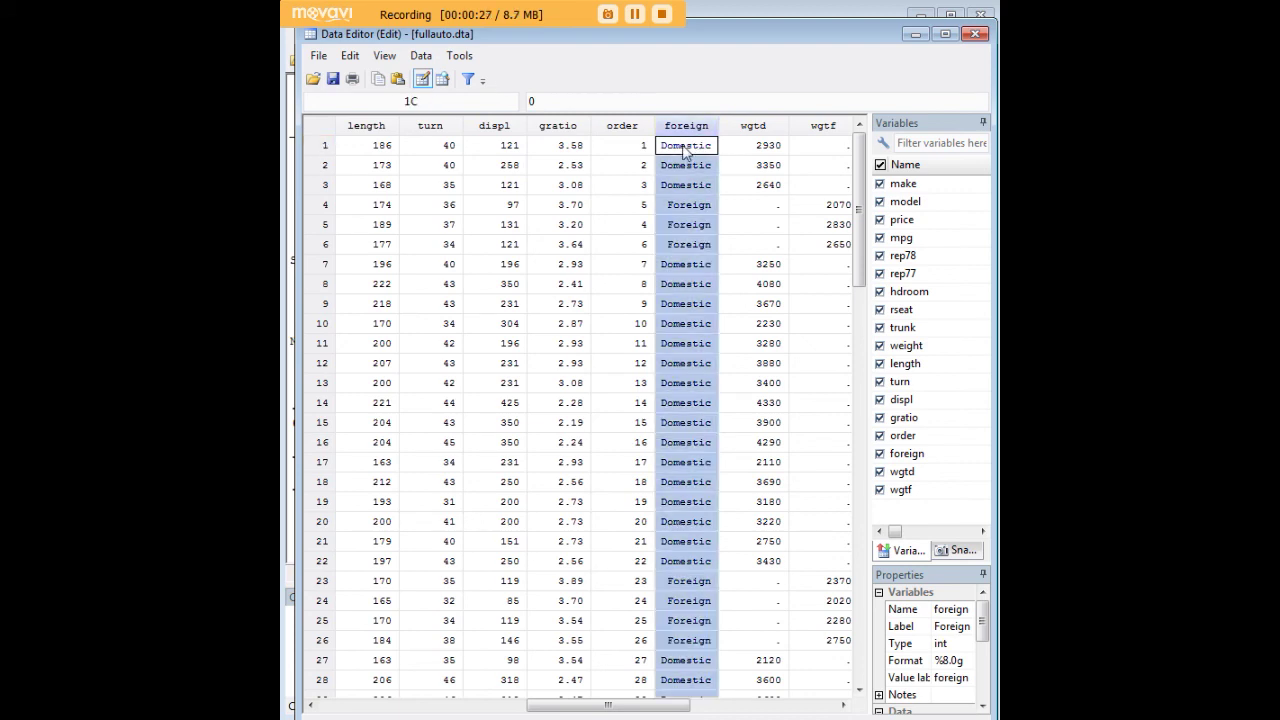
pyautogui.click(685, 150)
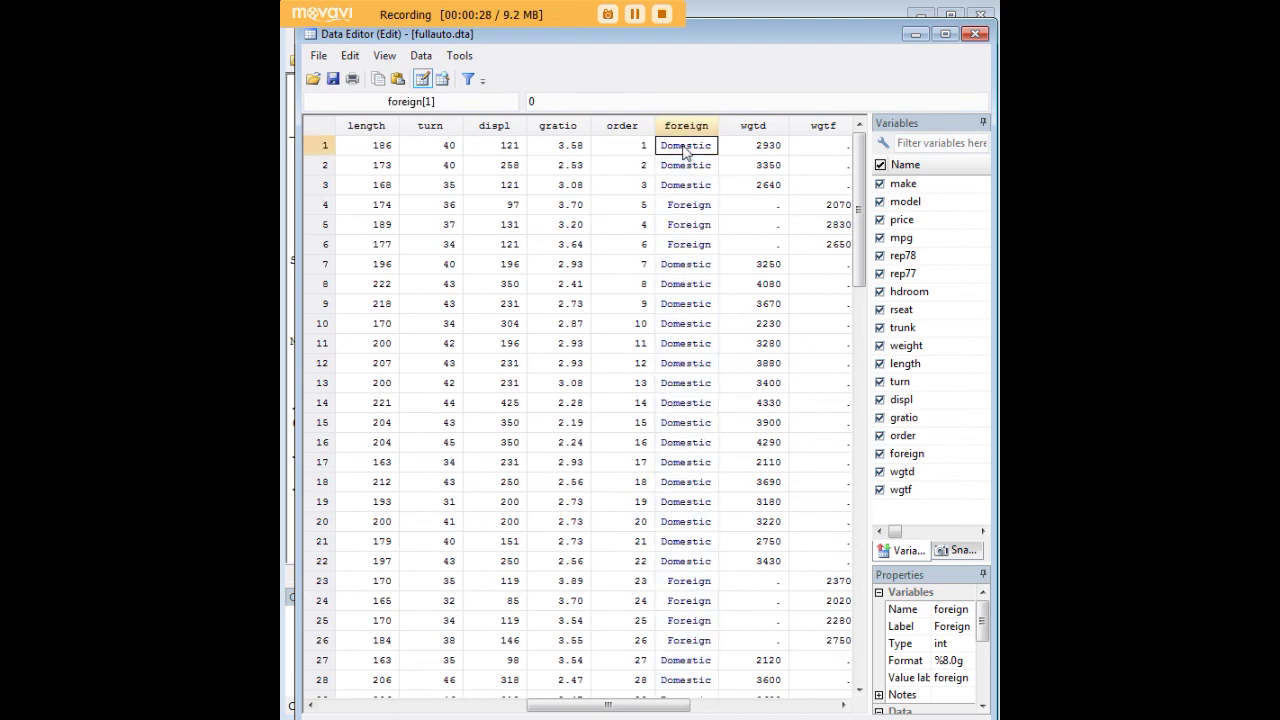
pyautogui.click(914, 35)
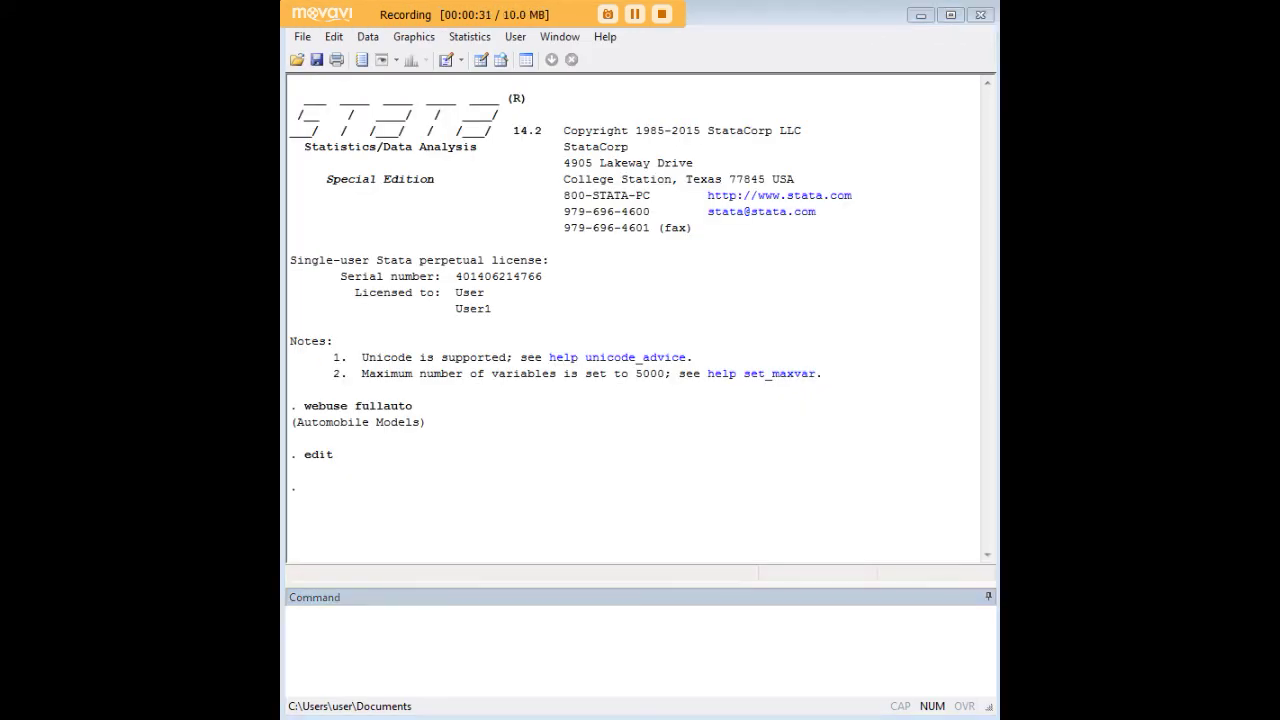
# Run 'tabulate rep77 foreign, chi2' to cross-tabulate repair record by origin.
pyautogui.click(803, 640)
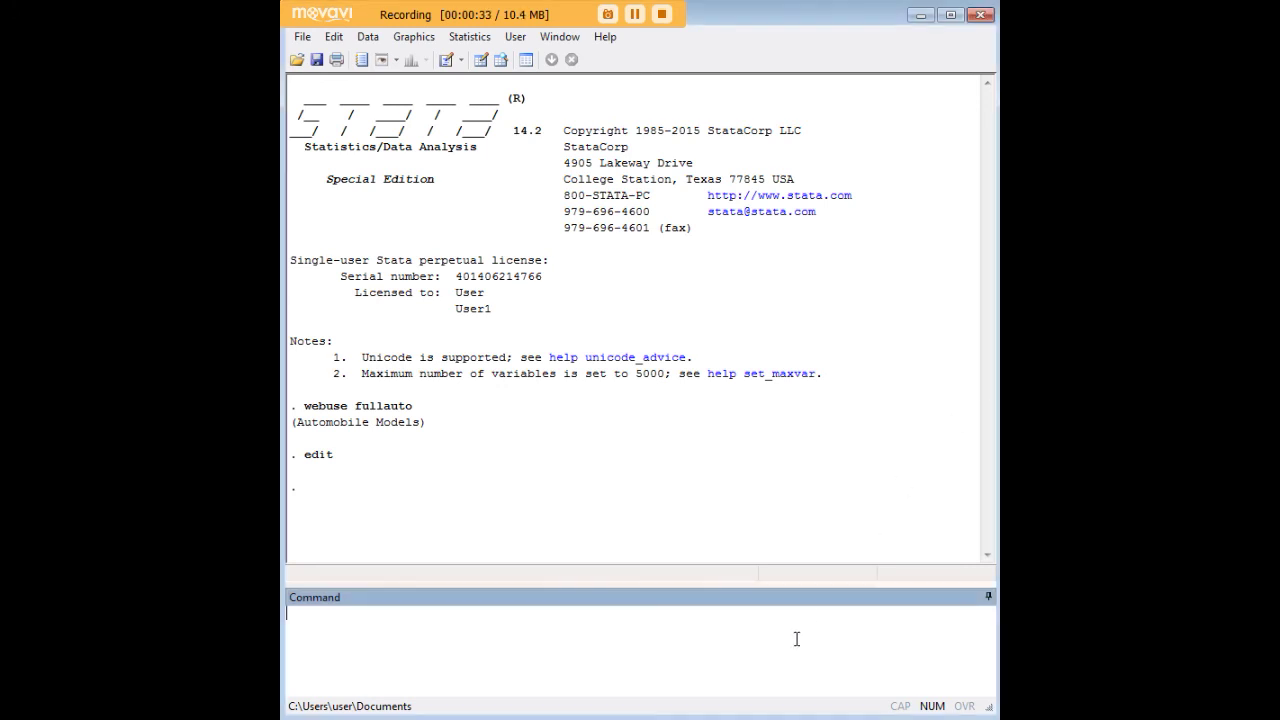
pyautogui.write('tabulate rep77 foreign, chi2')
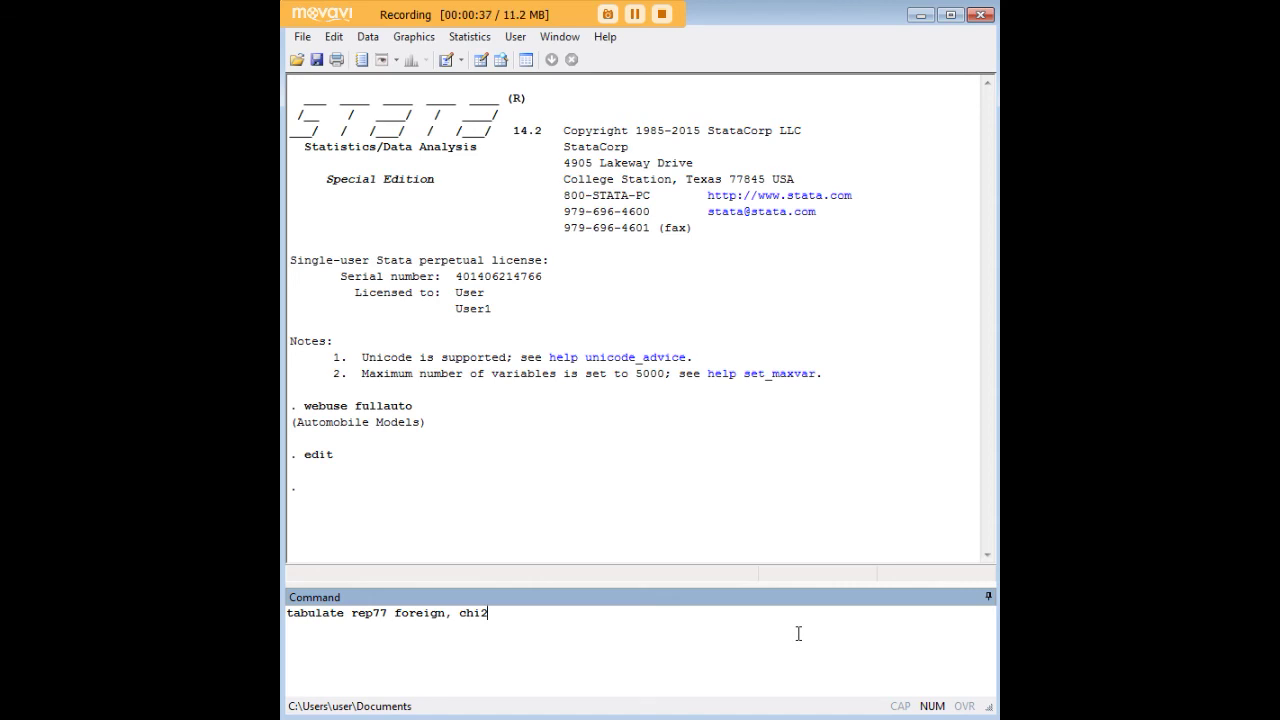
pyautogui.press('Return')
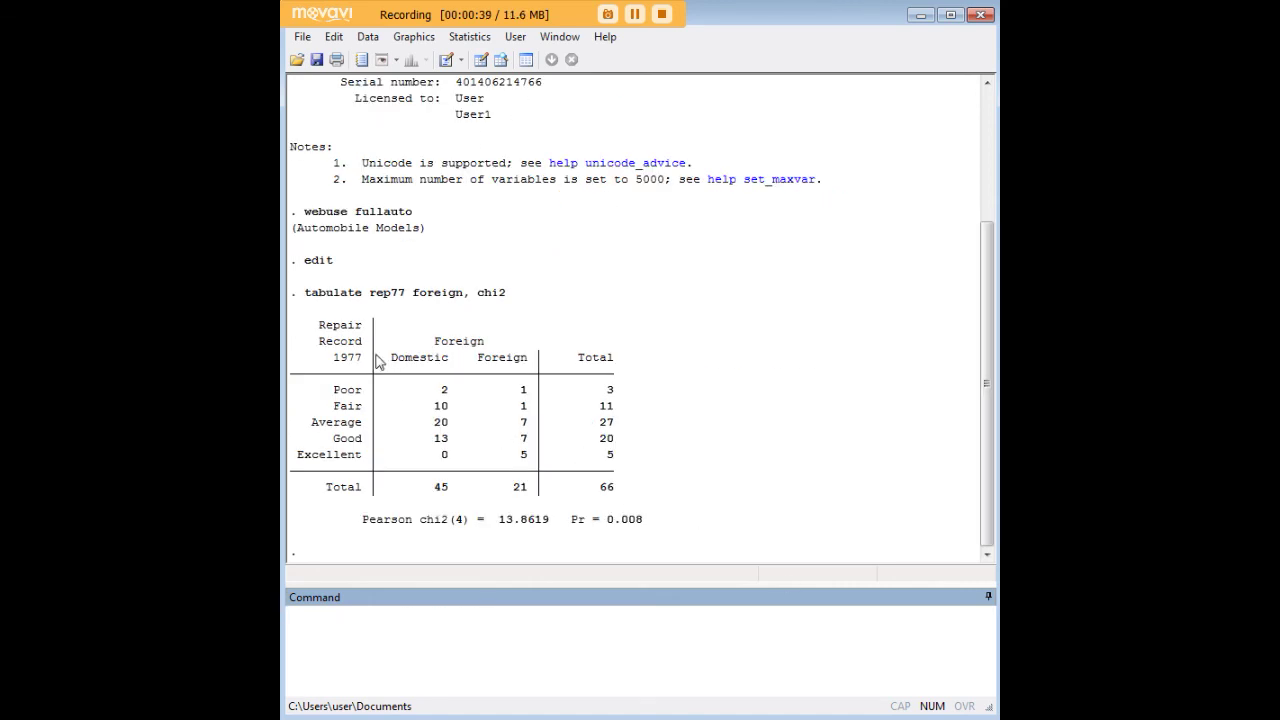
# Highlight the 0.008 p-value and the Foreign column heading in the cross-tab.
pyautogui.moveTo(653, 528); pyautogui.dragTo(605, 527)
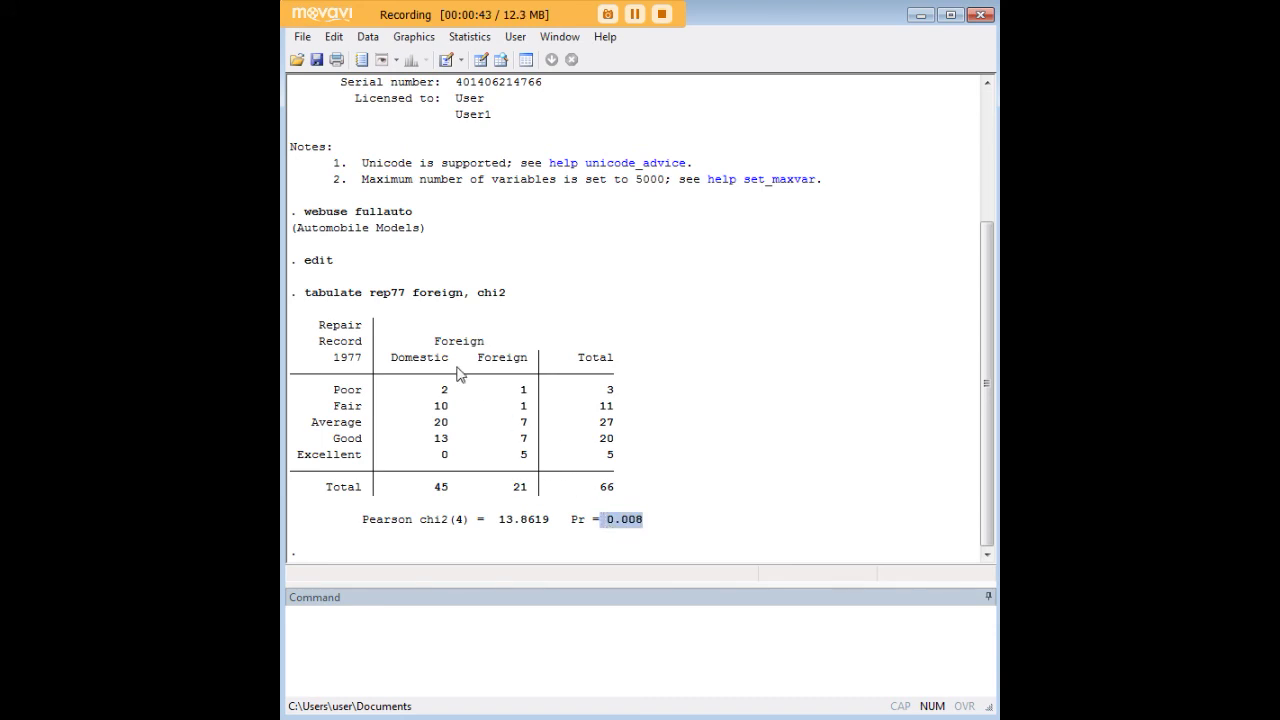
pyautogui.moveTo(427, 342); pyautogui.dragTo(483, 345)
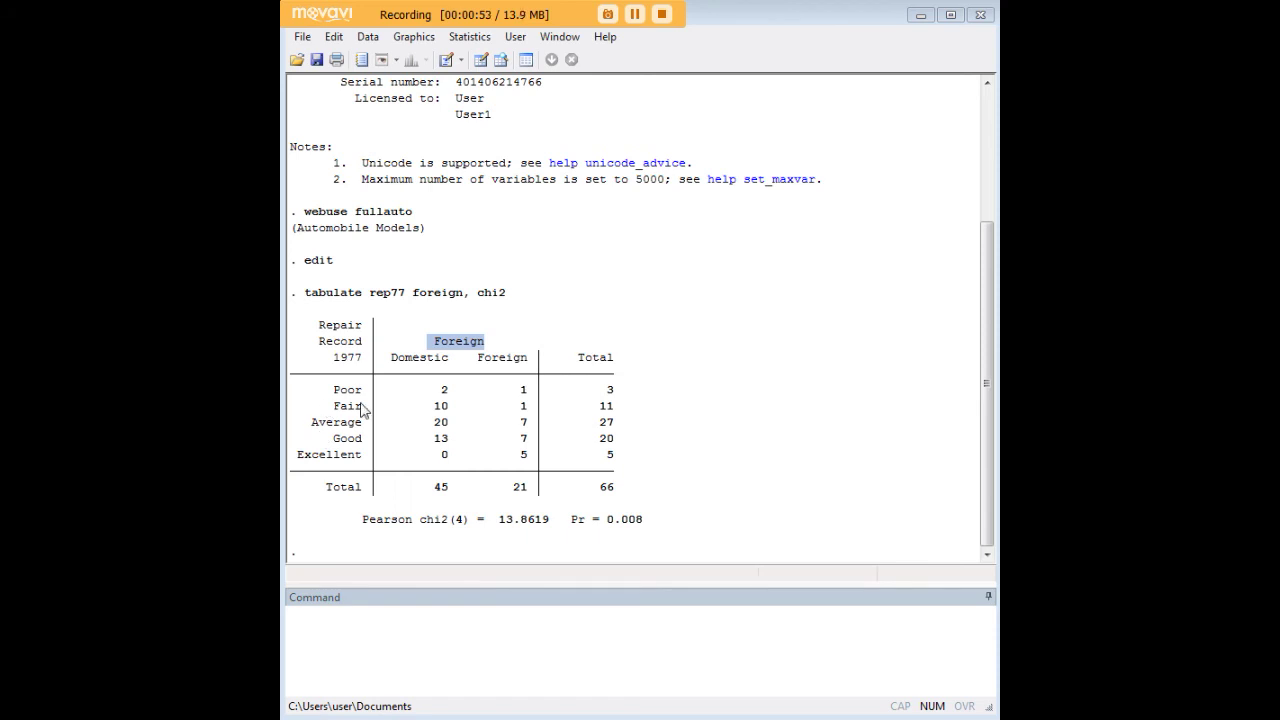
pyautogui.click(514, 636)
pyautogui.write('ologit rep77 foreign')
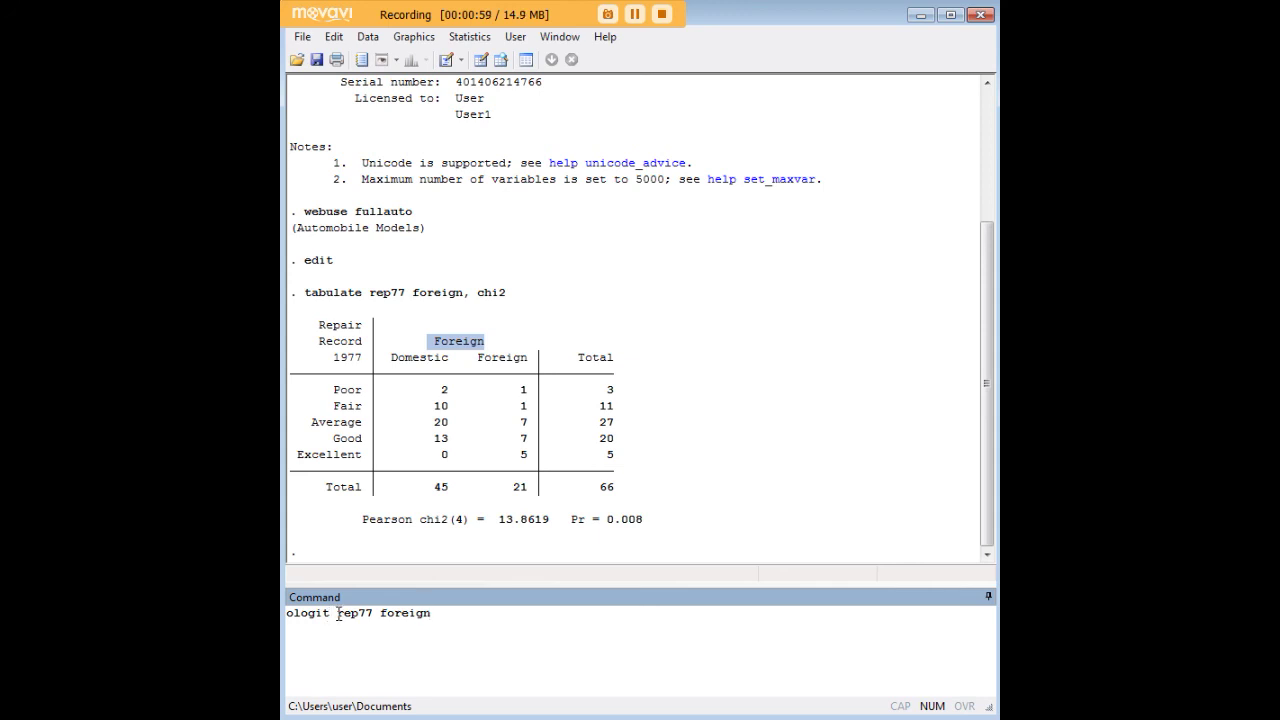
pyautogui.moveTo(338, 613); pyautogui.dragTo(373, 613)
pyautogui.click(377, 614)
pyautogui.moveTo(374, 613); pyautogui.dragTo(336, 613)
pyautogui.click(345, 405)
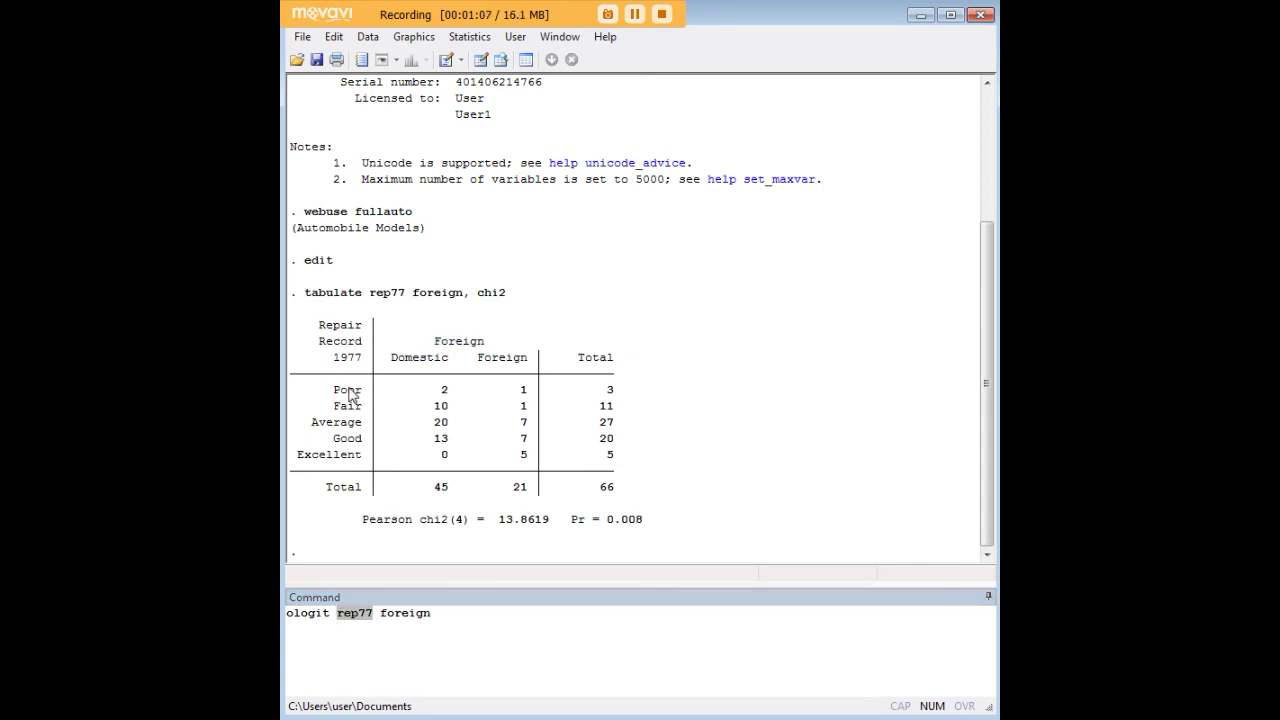
pyautogui.doubleClick(433, 613)
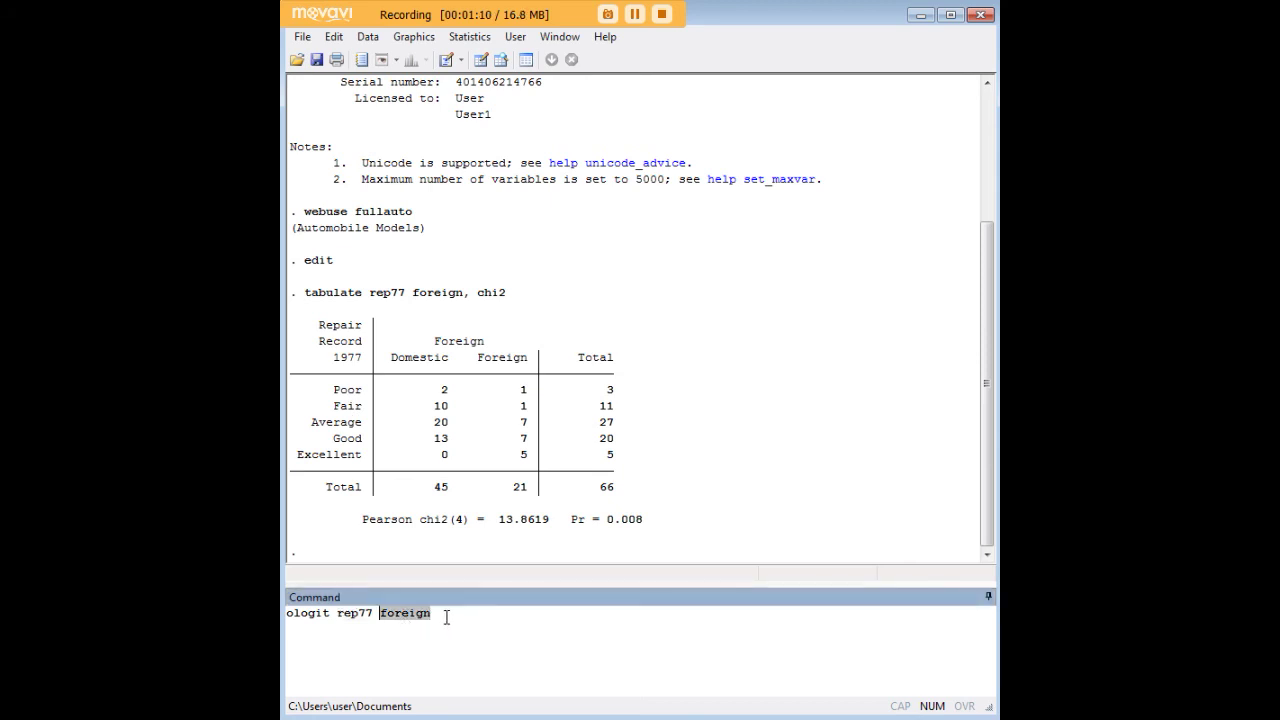
pyautogui.click(446, 617)
pyautogui.press('Return')
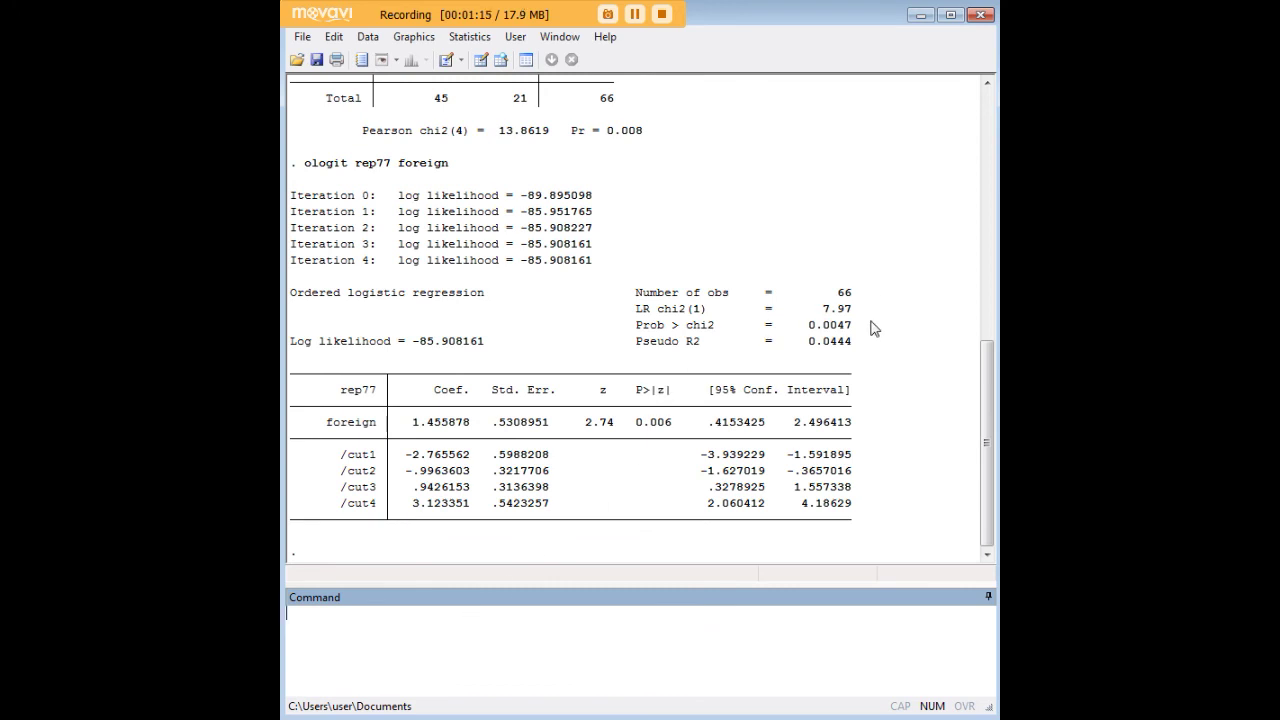
pyautogui.moveTo(857, 332); pyautogui.dragTo(810, 330)
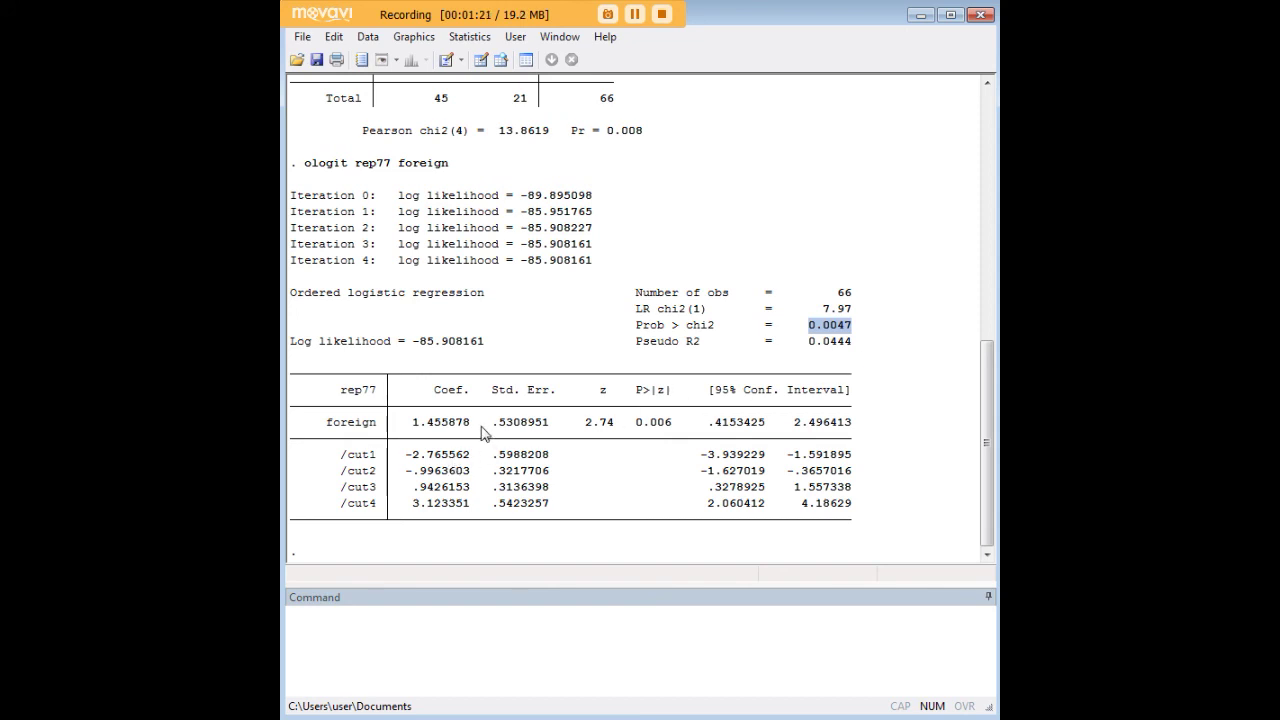
pyautogui.moveTo(557, 719)
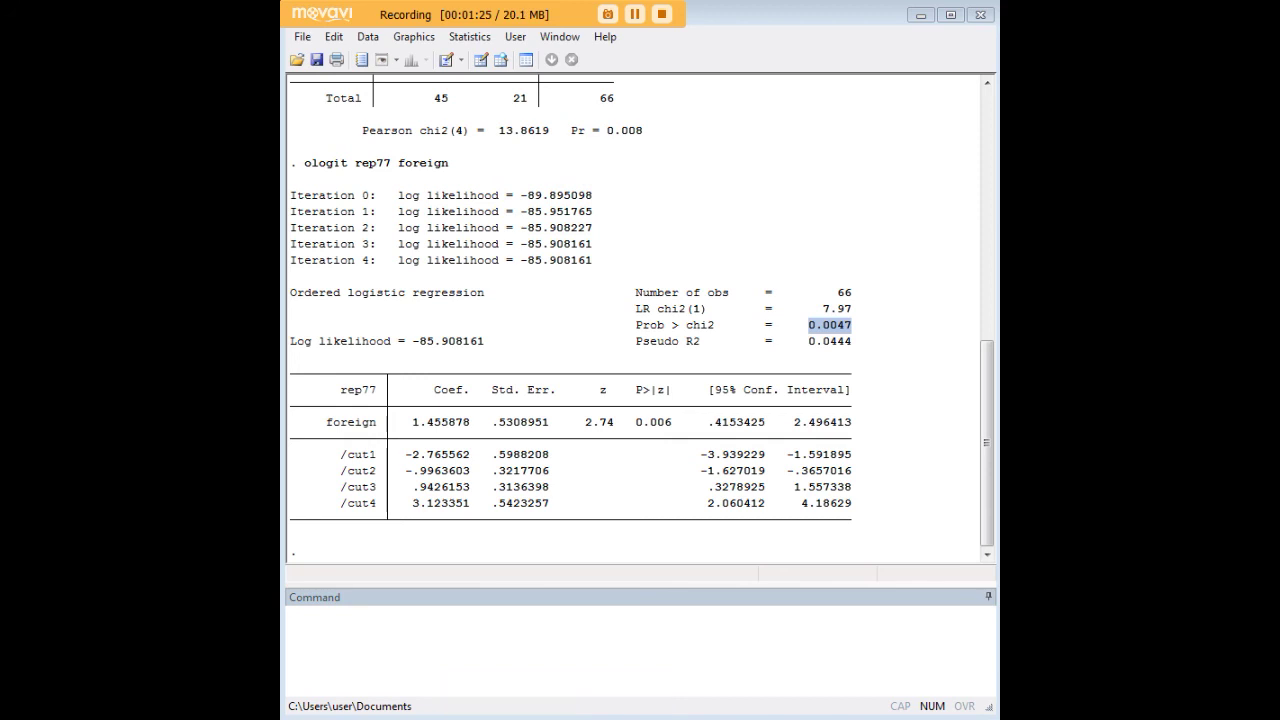
pyautogui.click(336, 456)
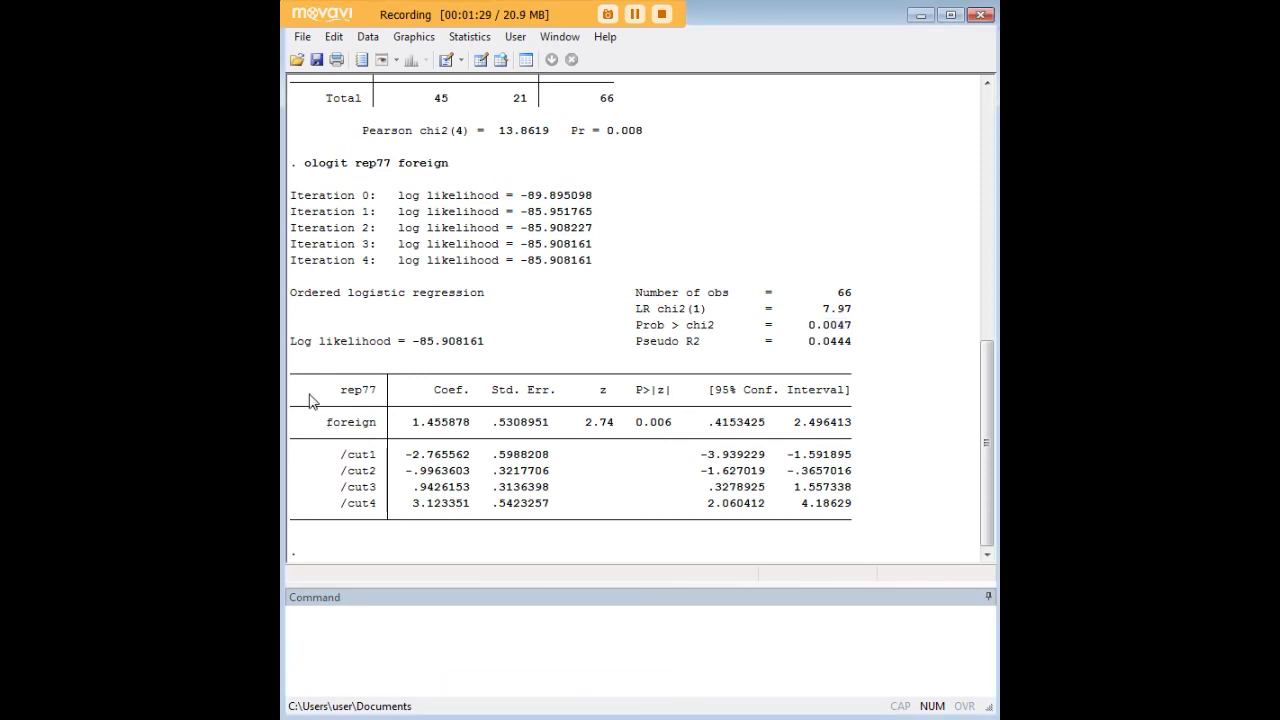
pyautogui.moveTo(305, 393); pyautogui.dragTo(851, 509)
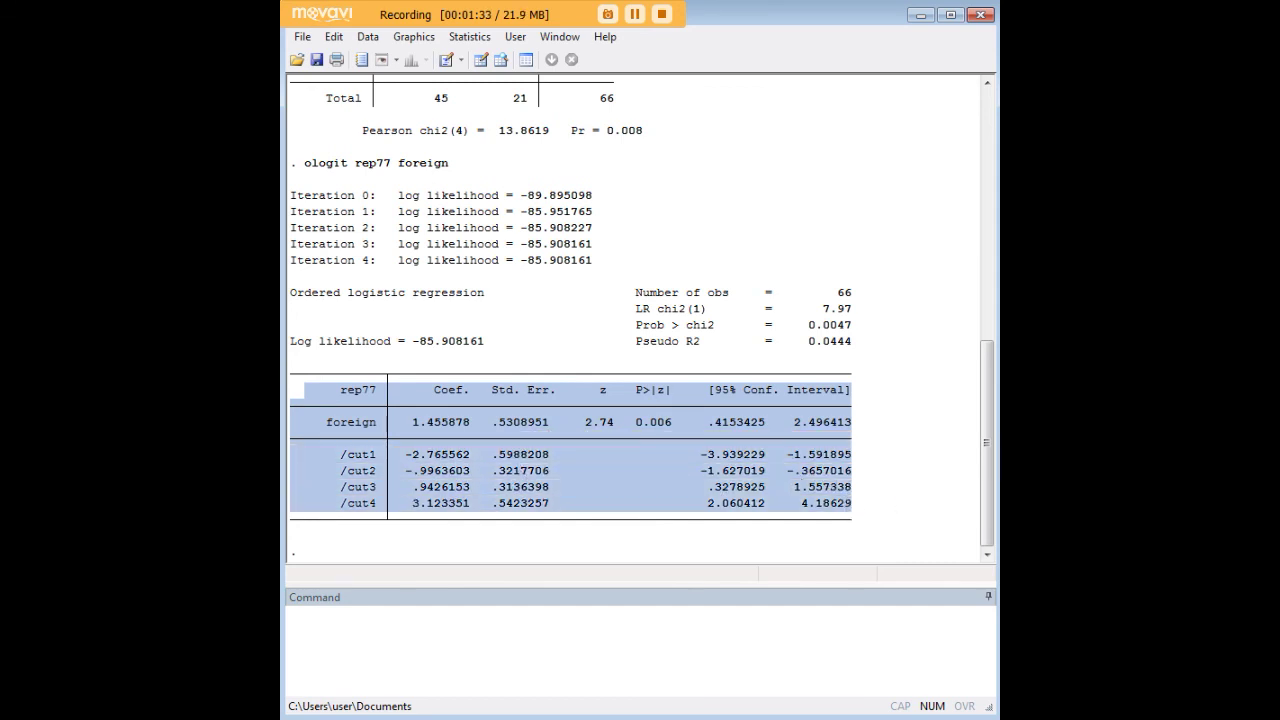
pyautogui.click(379, 463)
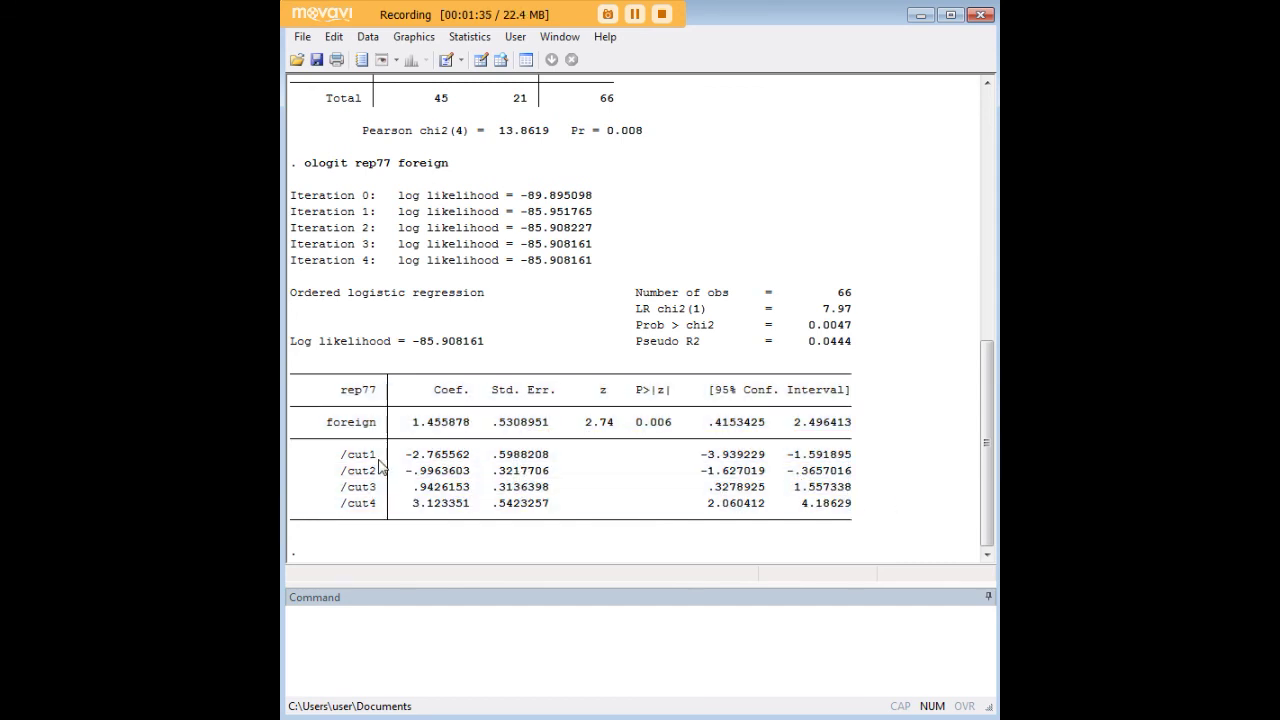
pyautogui.scroll(4, 379, 463)
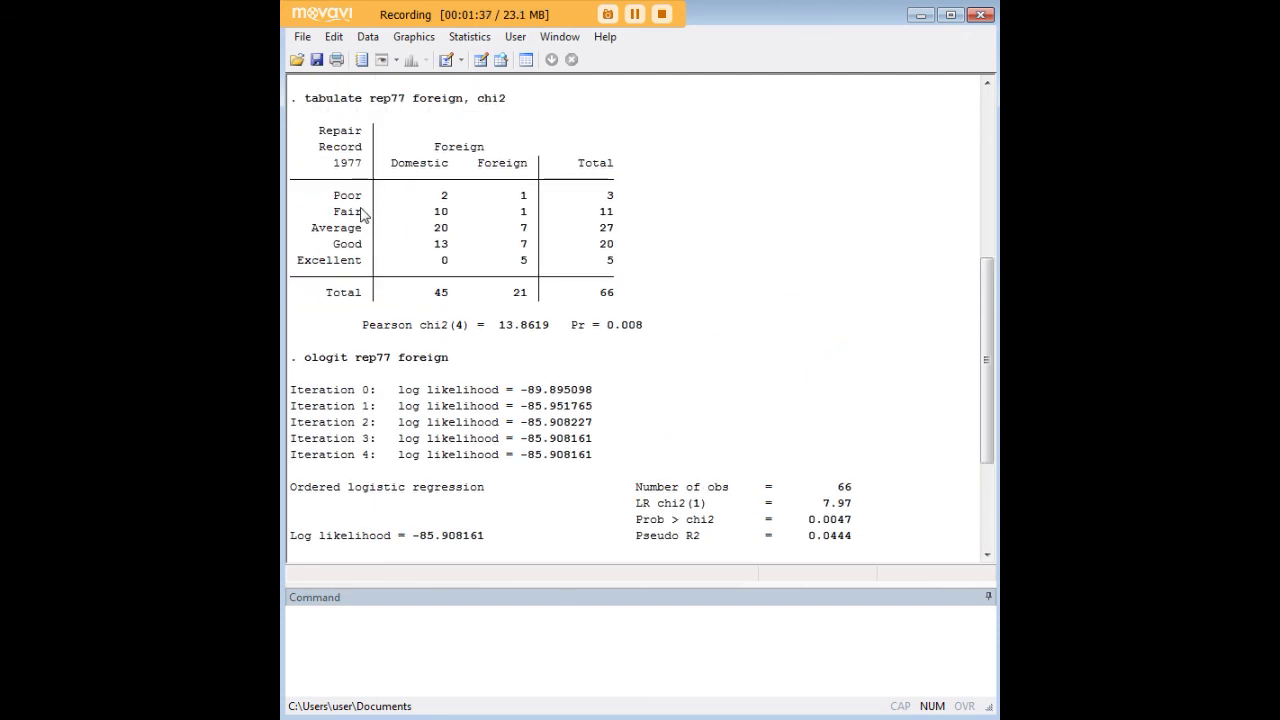
pyautogui.moveTo(368, 193); pyautogui.dragTo(340, 198)
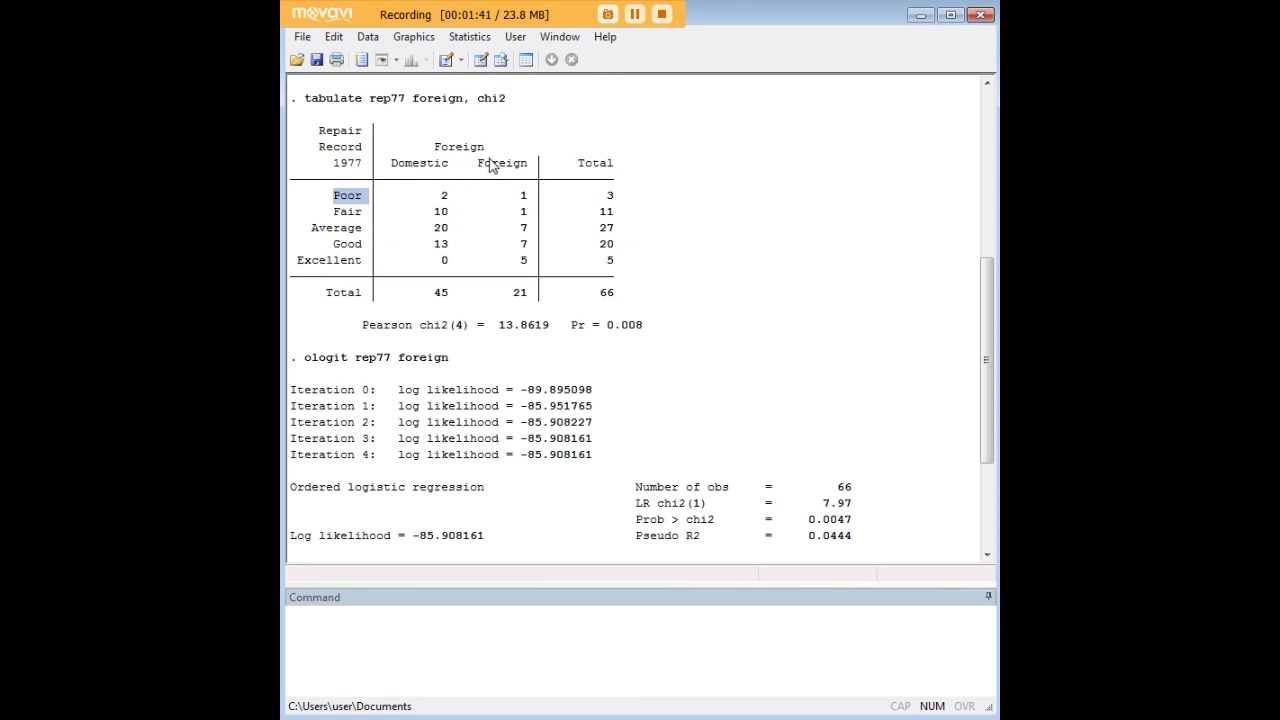
pyautogui.click(352, 199)
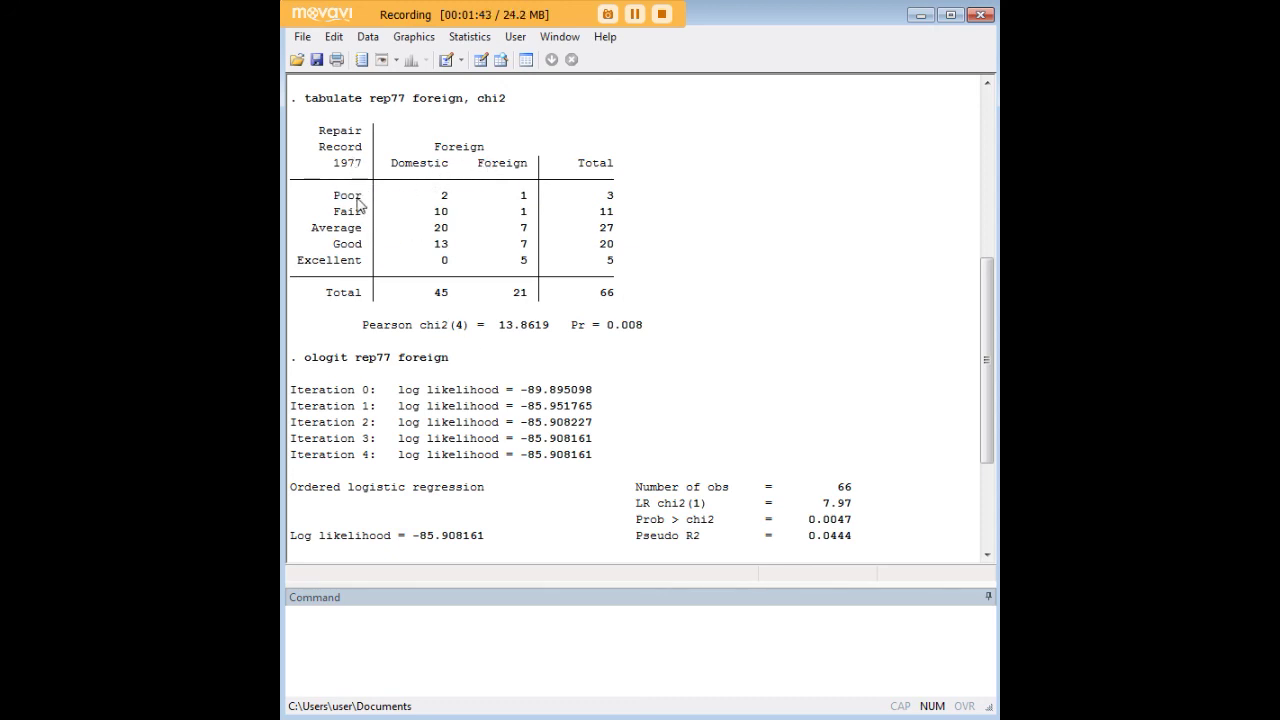
pyautogui.scroll(-4, 545, 410)
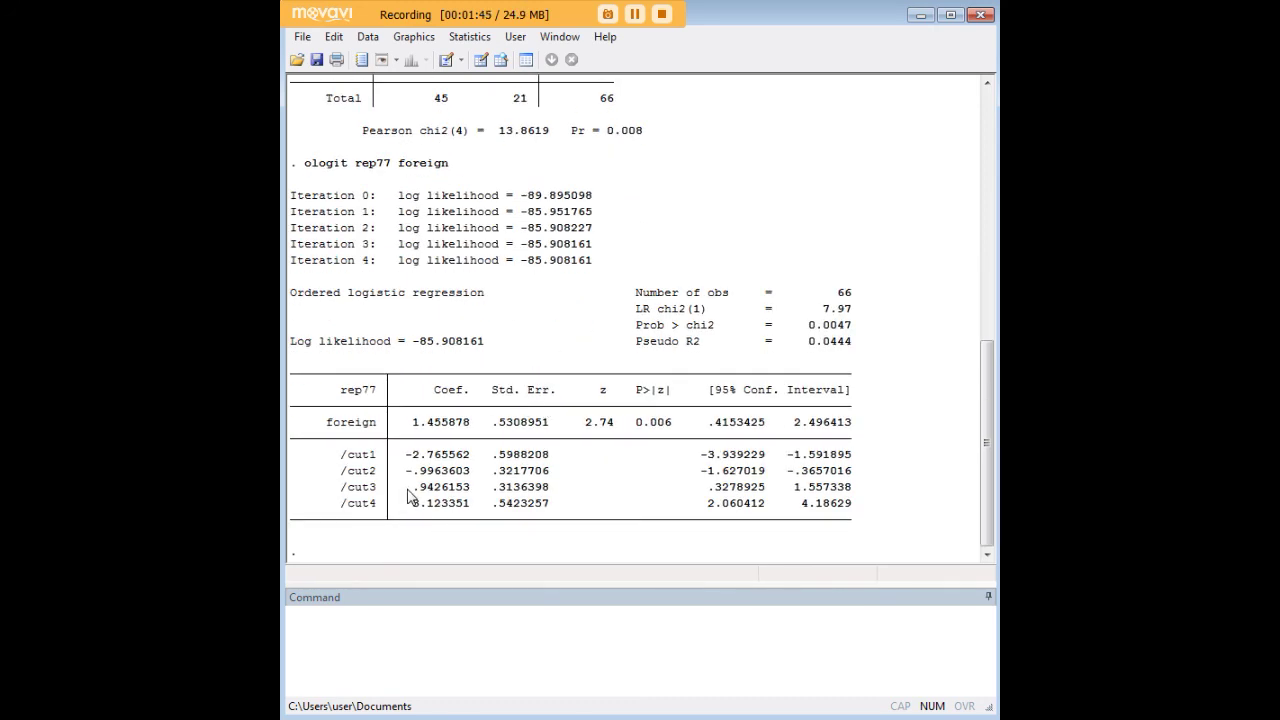
pyautogui.moveTo(374, 454); pyautogui.dragTo(348, 455)
pyautogui.scroll(4, 550, 440)
pyautogui.scroll(-4, 550, 425)
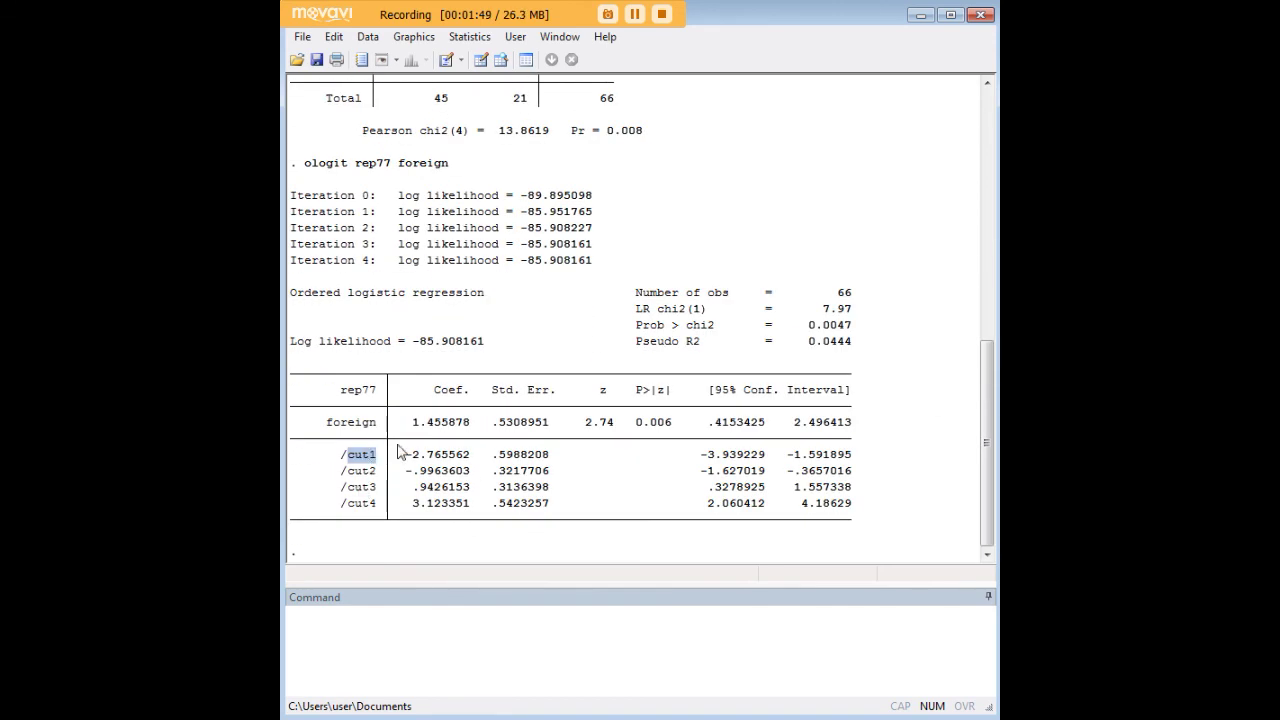
pyautogui.scroll(5, 398, 452)
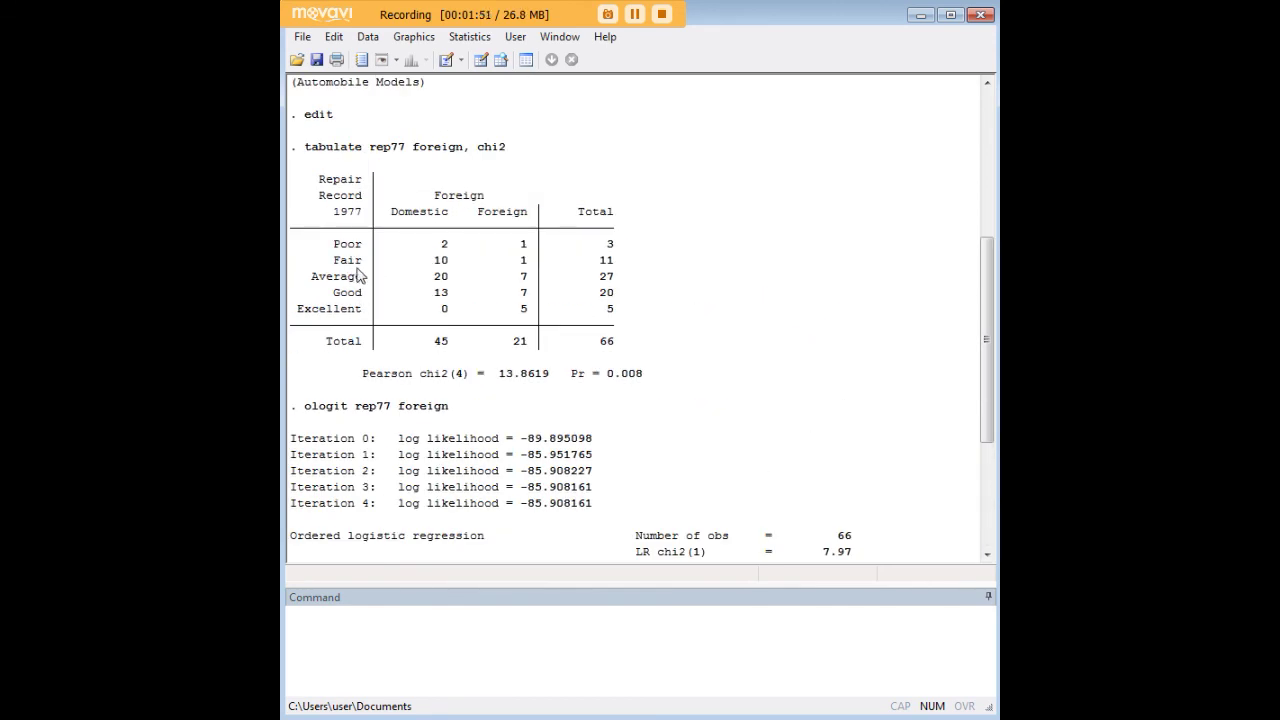
pyautogui.scroll(-5, 365, 280)
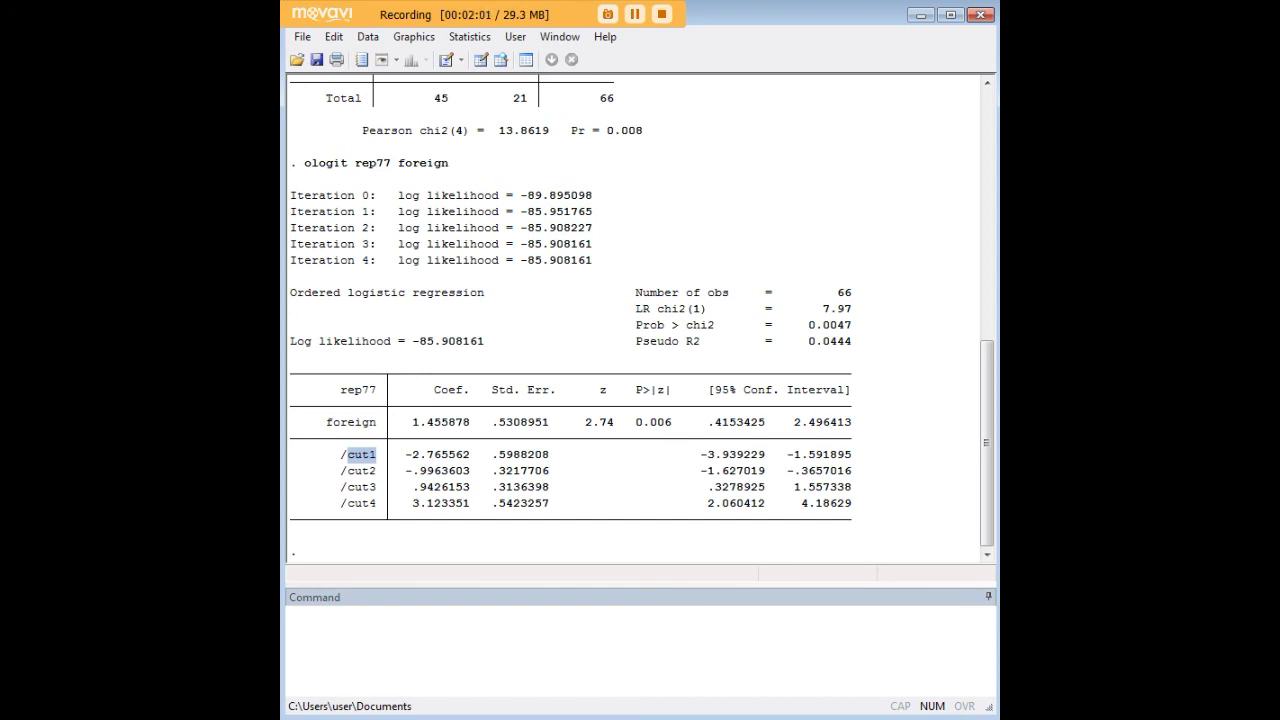
pyautogui.click(624, 360)
pyautogui.scroll(5, 624, 360)
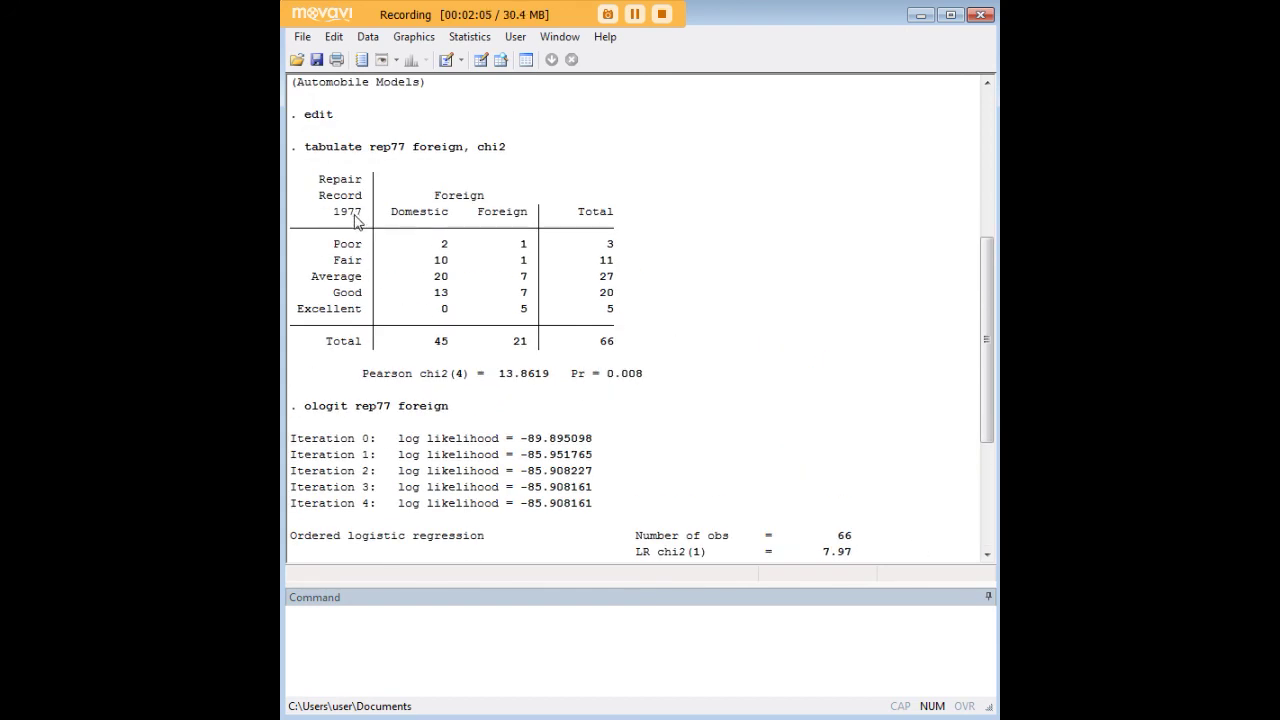
pyautogui.scroll(-5, 460, 360)
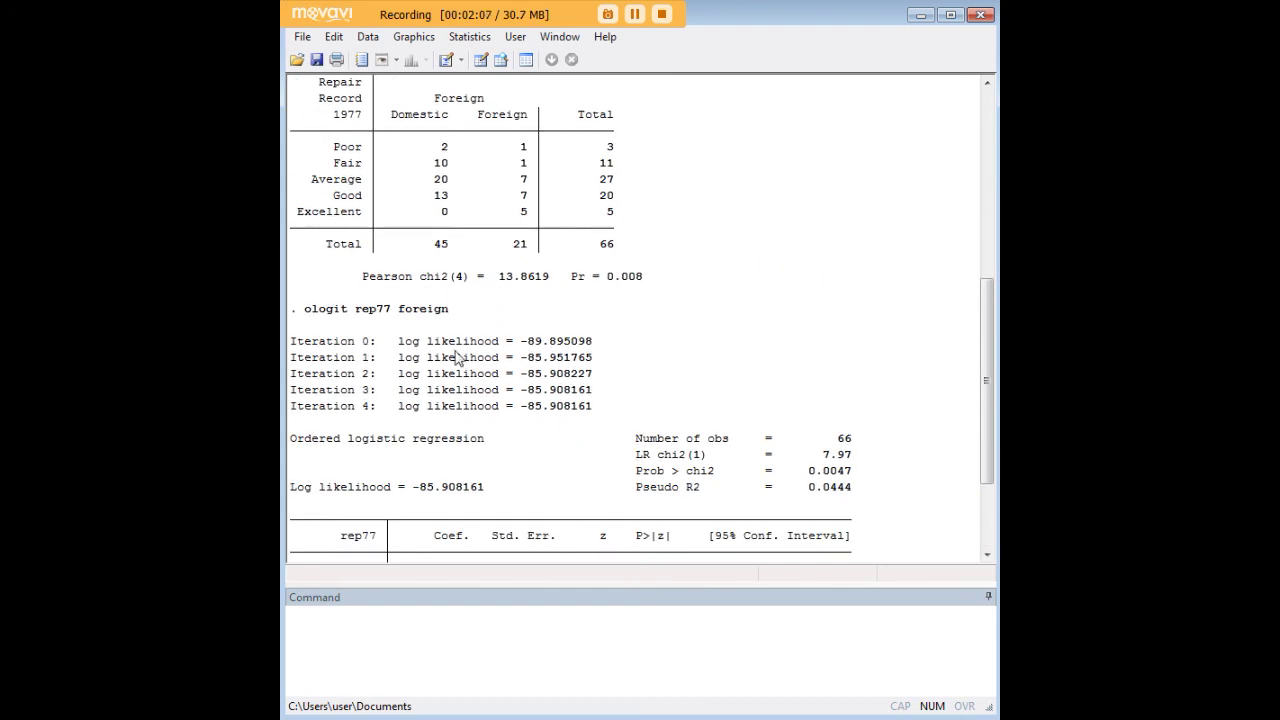
pyautogui.scroll(2, 470, 360)
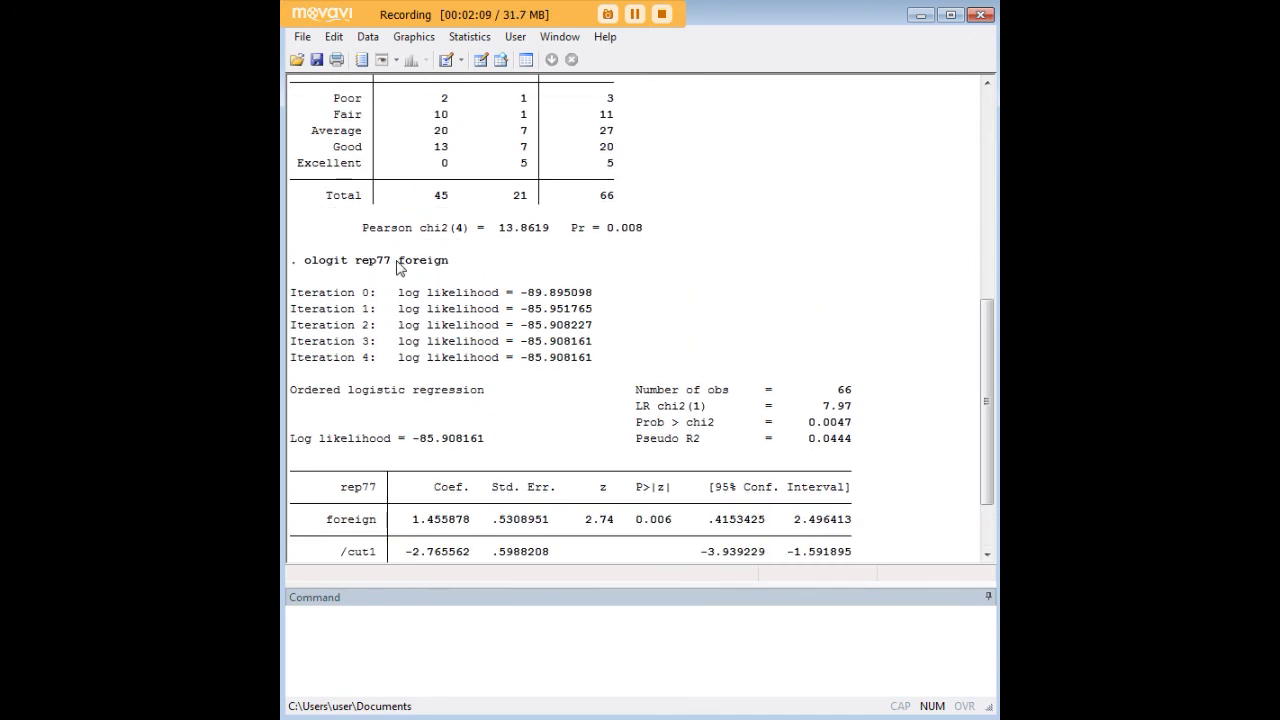
pyautogui.moveTo(990, 300); pyautogui.dragTo(644, 114)
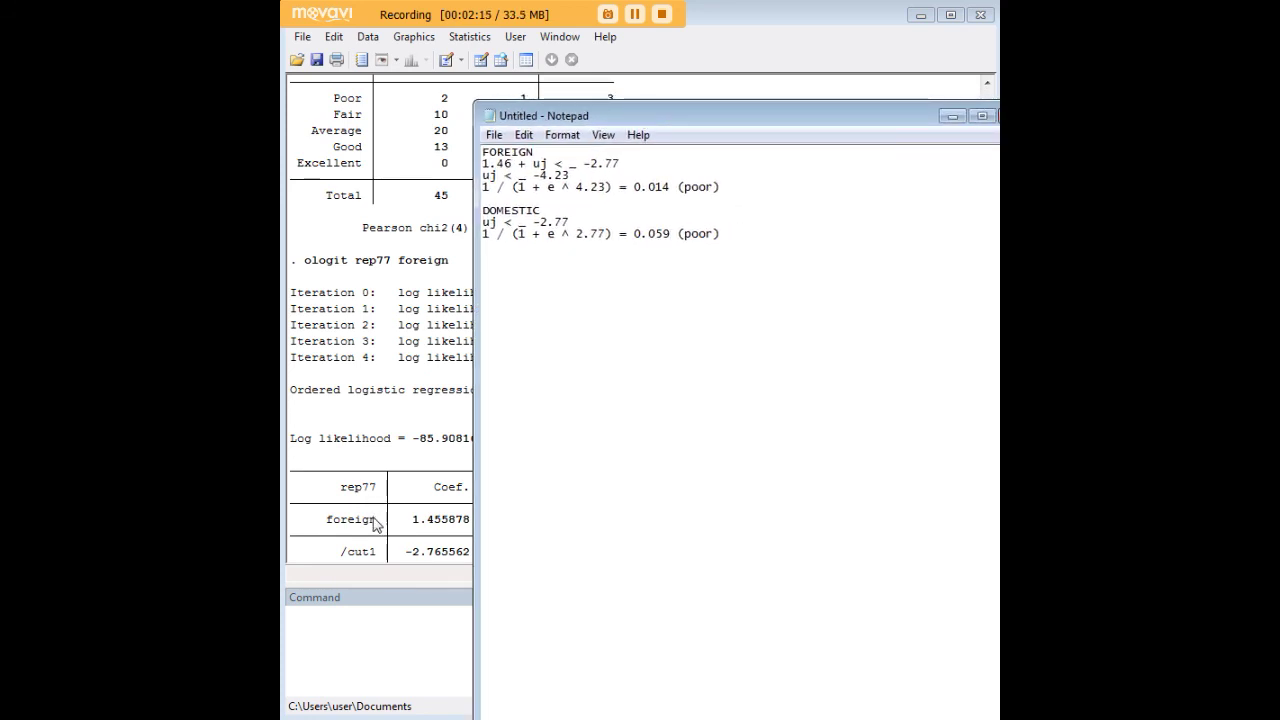
# Highlight the foreign coefficient 1.46 and the FOREIGN inequality uj < -4.23.
pyautogui.moveTo(513, 164); pyautogui.dragTo(484, 160)
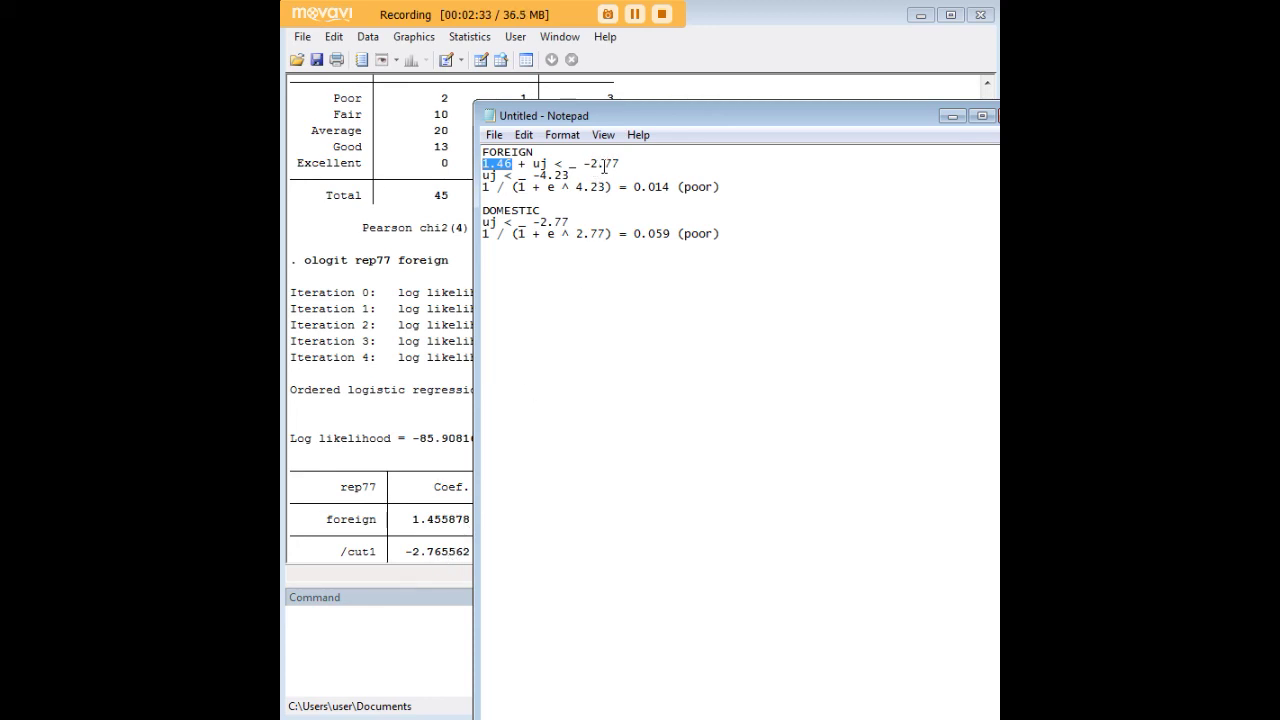
pyautogui.moveTo(533, 163); pyautogui.dragTo(541, 163)
pyautogui.click(571, 175)
pyautogui.moveTo(571, 175); pyautogui.dragTo(482, 176)
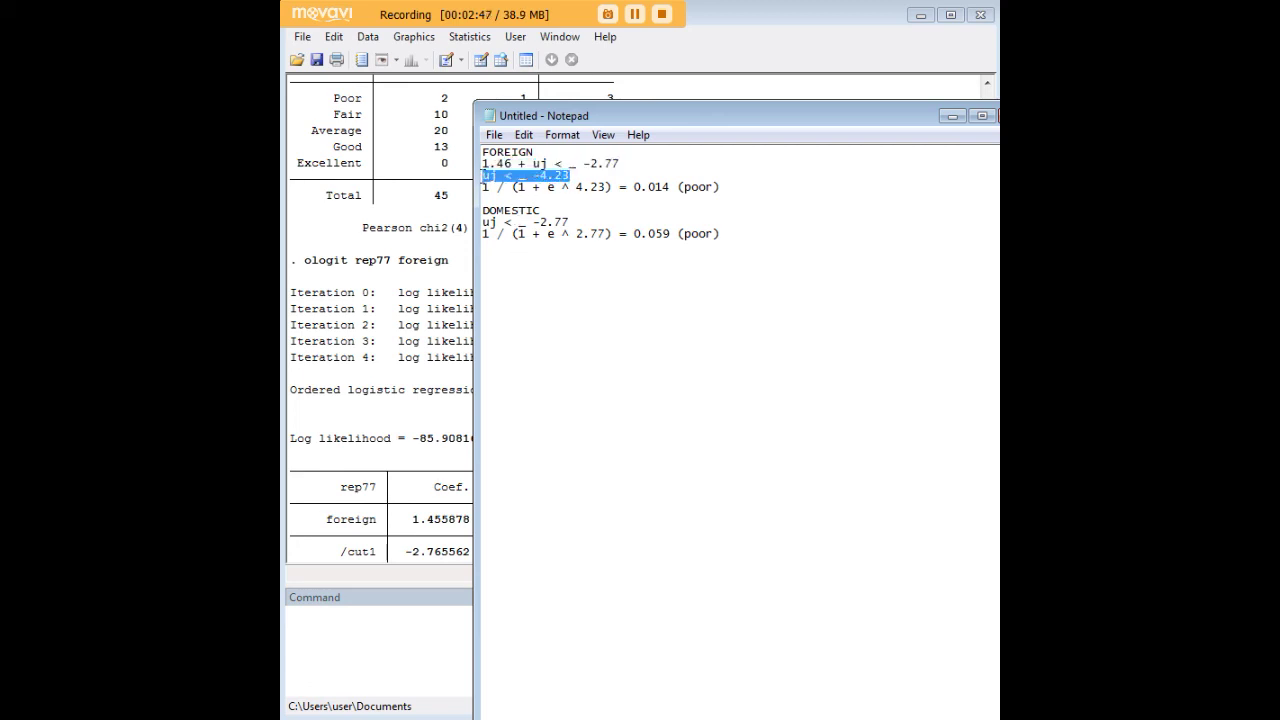
pyautogui.click(511, 175)
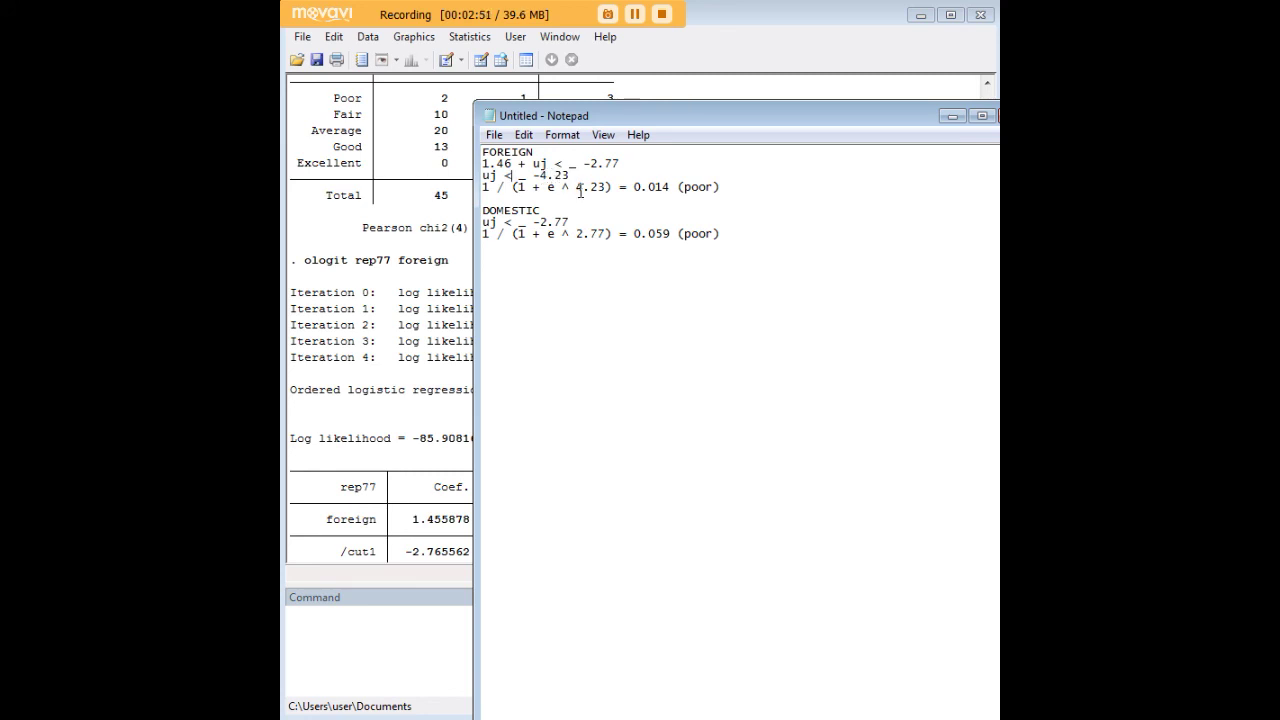
# Highlight the FOREIGN formula 1/(1+e^4.23), its exponent, and the 0.014 result.
pyautogui.moveTo(611, 188); pyautogui.dragTo(481, 188)
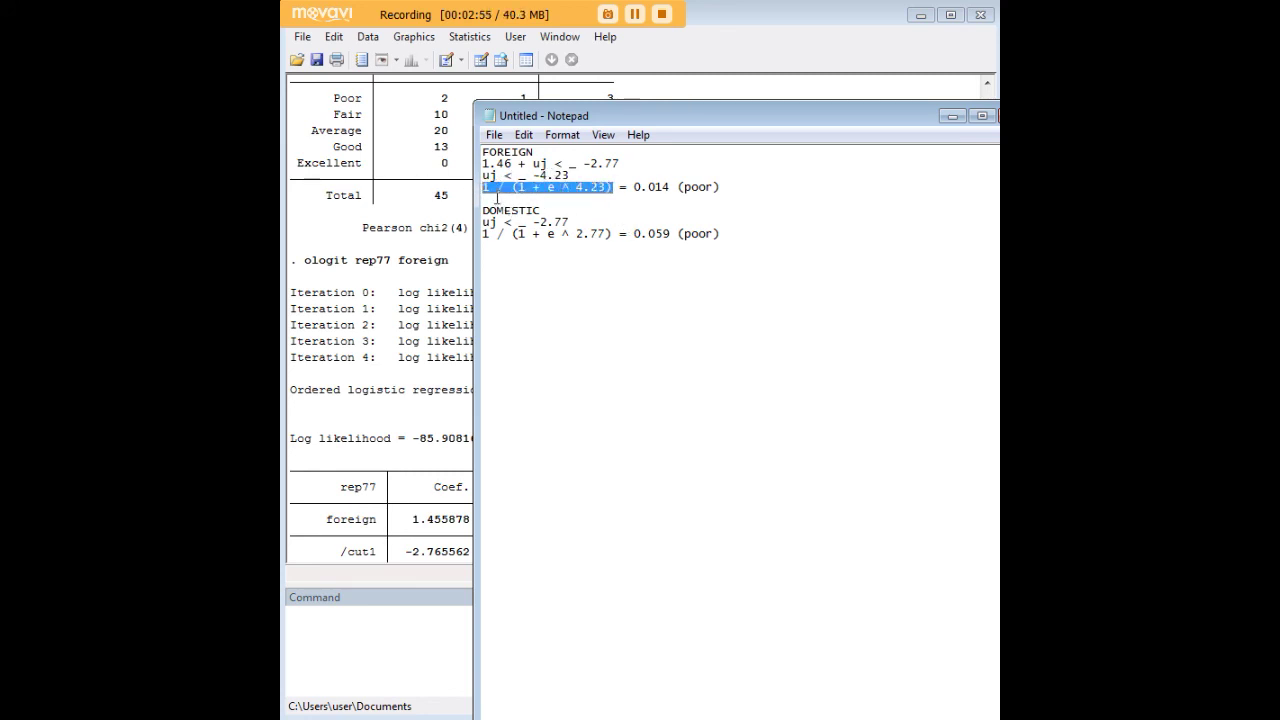
pyautogui.click(550, 188)
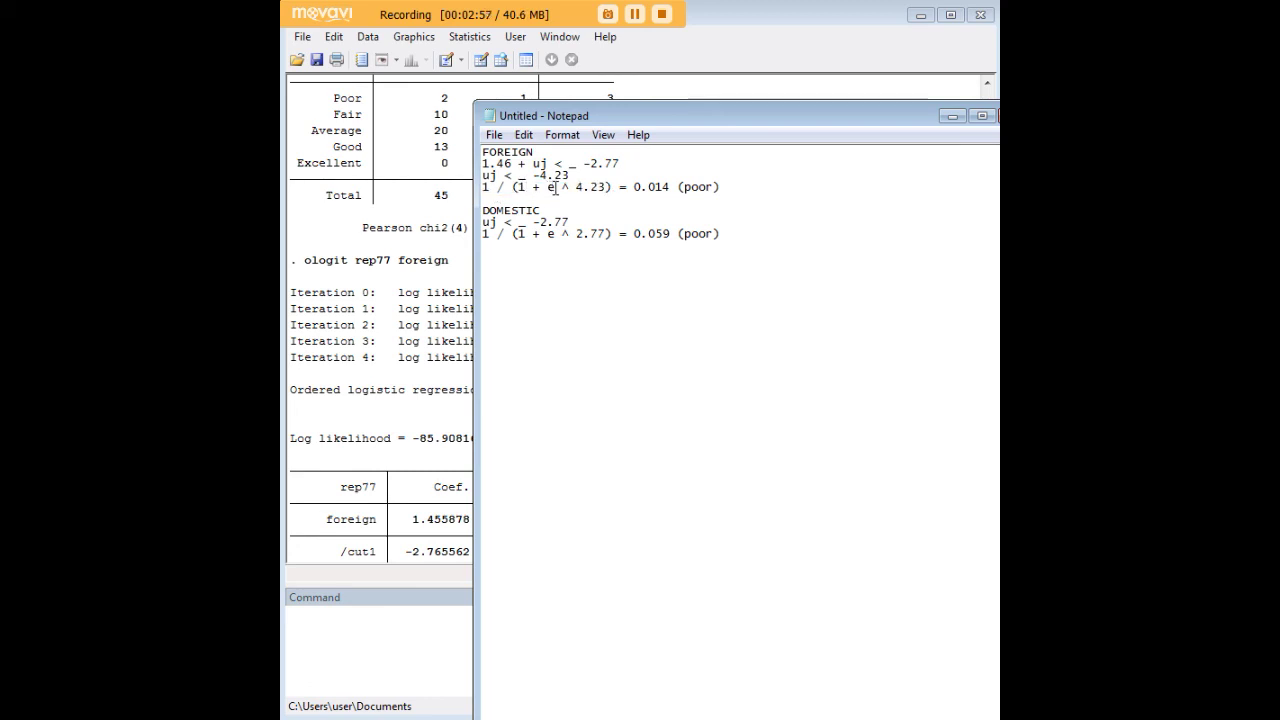
pyautogui.moveTo(579, 188); pyautogui.dragTo(600, 190)
pyautogui.click(603, 190)
pyautogui.moveTo(634, 188); pyautogui.dragTo(722, 188)
pyautogui.click(730, 192)
pyautogui.moveTo(512, 163); pyautogui.dragTo(480, 165)
pyautogui.moveTo(520, 165); pyautogui.dragTo(484, 165)
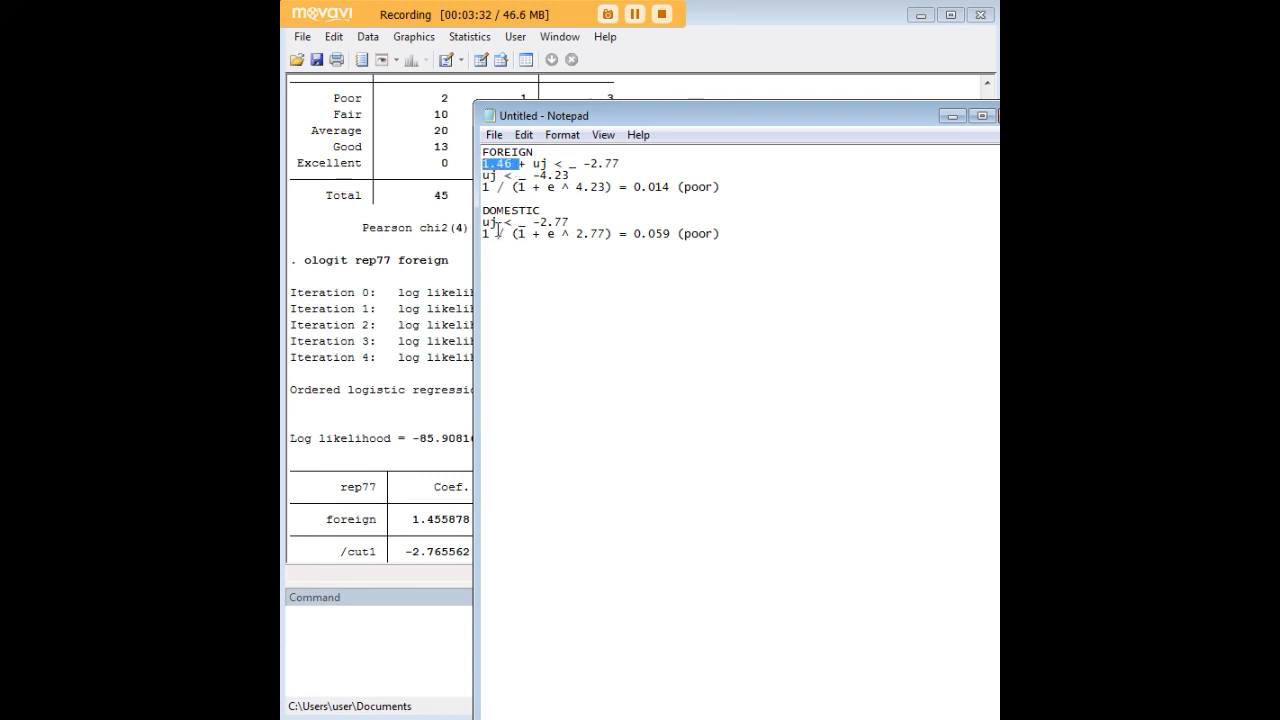
pyautogui.click(499, 223)
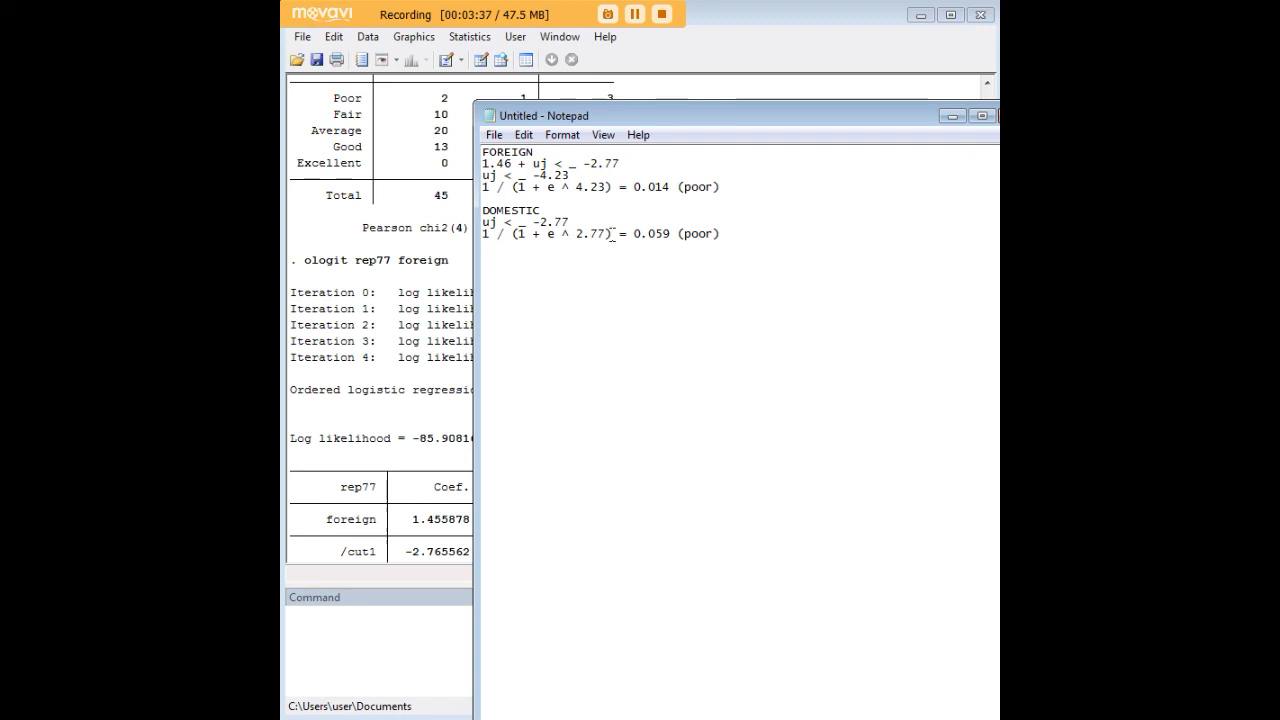
pyautogui.moveTo(612, 234); pyautogui.dragTo(482, 234)
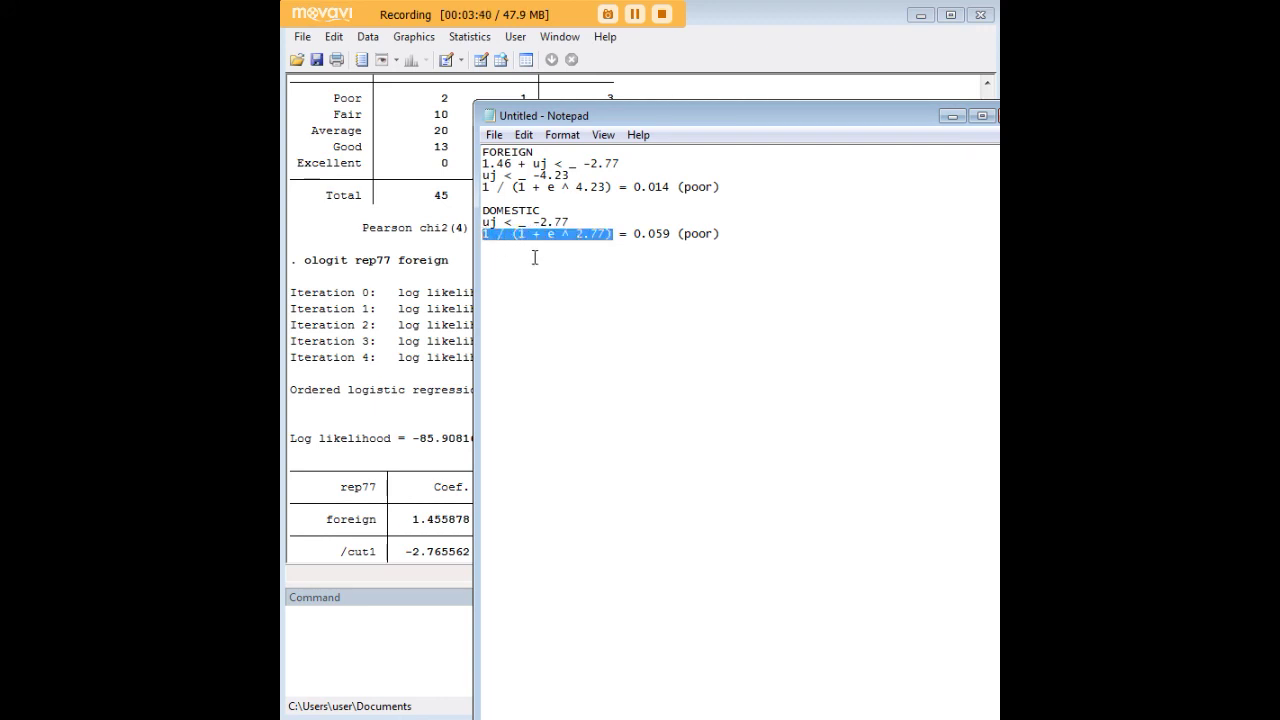
pyautogui.click(511, 240)
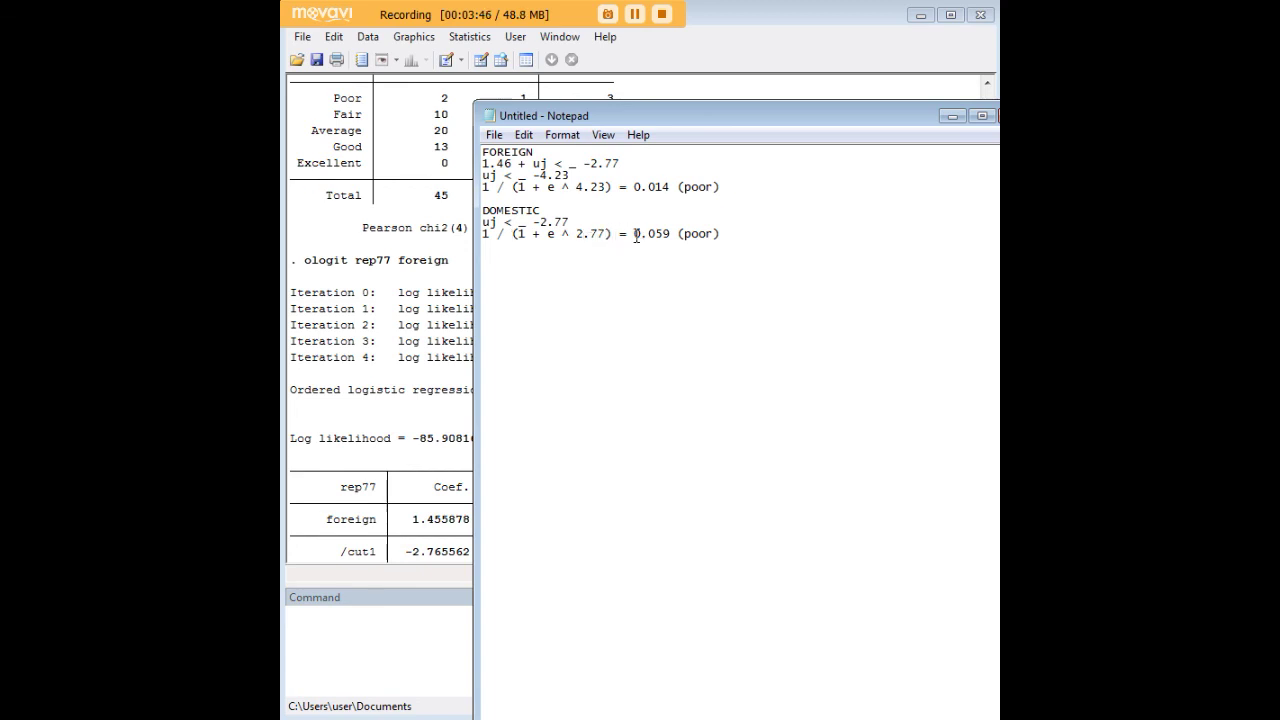
pyautogui.moveTo(633, 234); pyautogui.dragTo(721, 235)
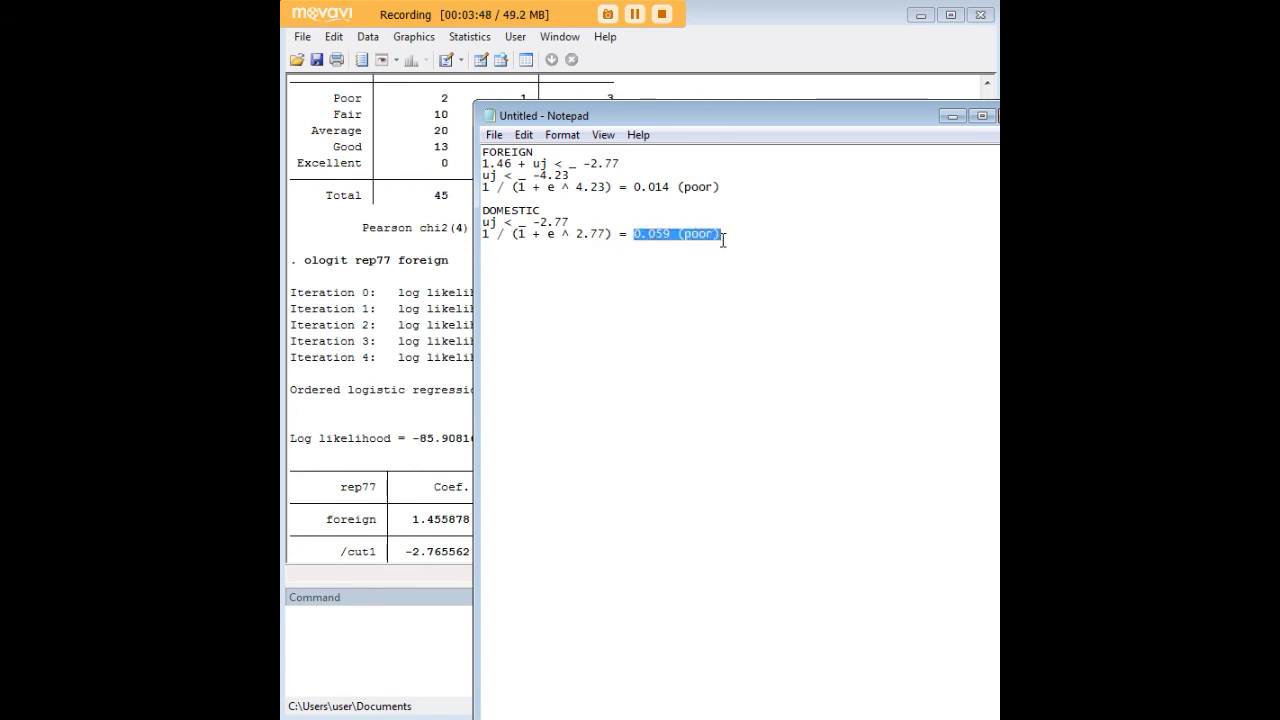
pyautogui.click(600, 218)
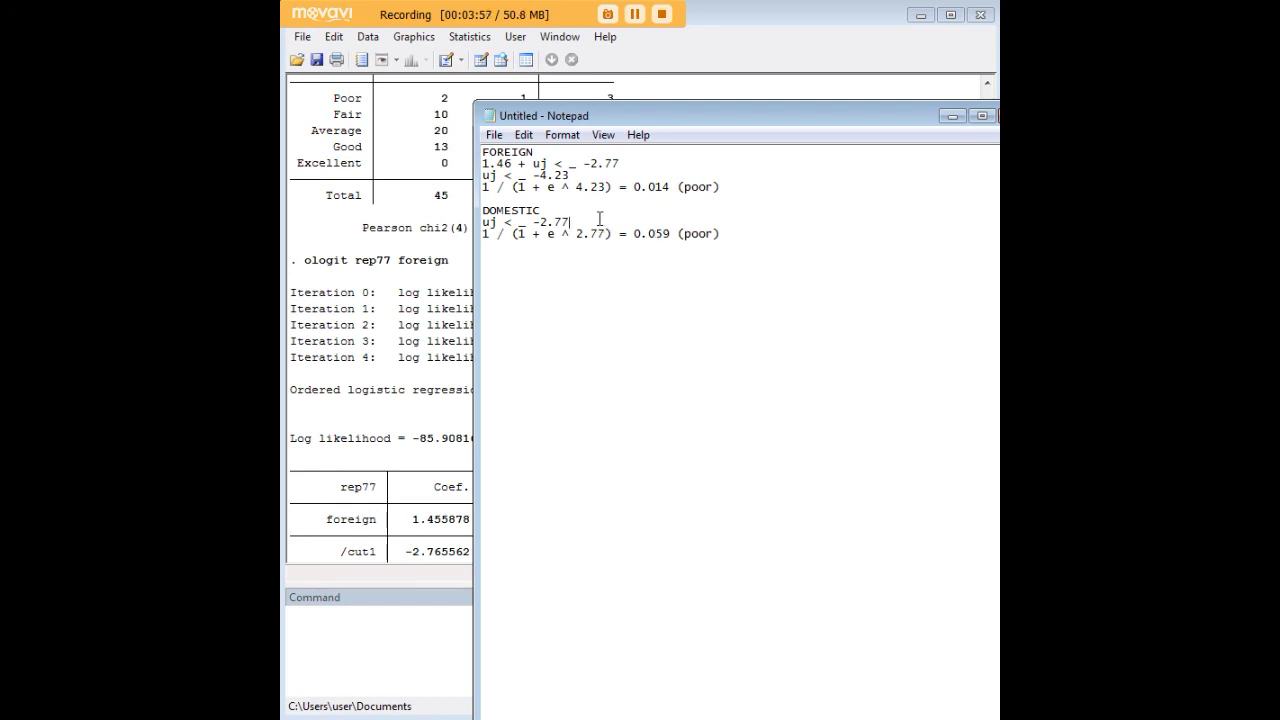
pyautogui.click(954, 116)
# Scroll Results to the ologit output and highlight the 'ologit rep77 foreign' command line.
pyautogui.scroll(-3, 690, 450)
pyautogui.scroll(5, 645, 416)
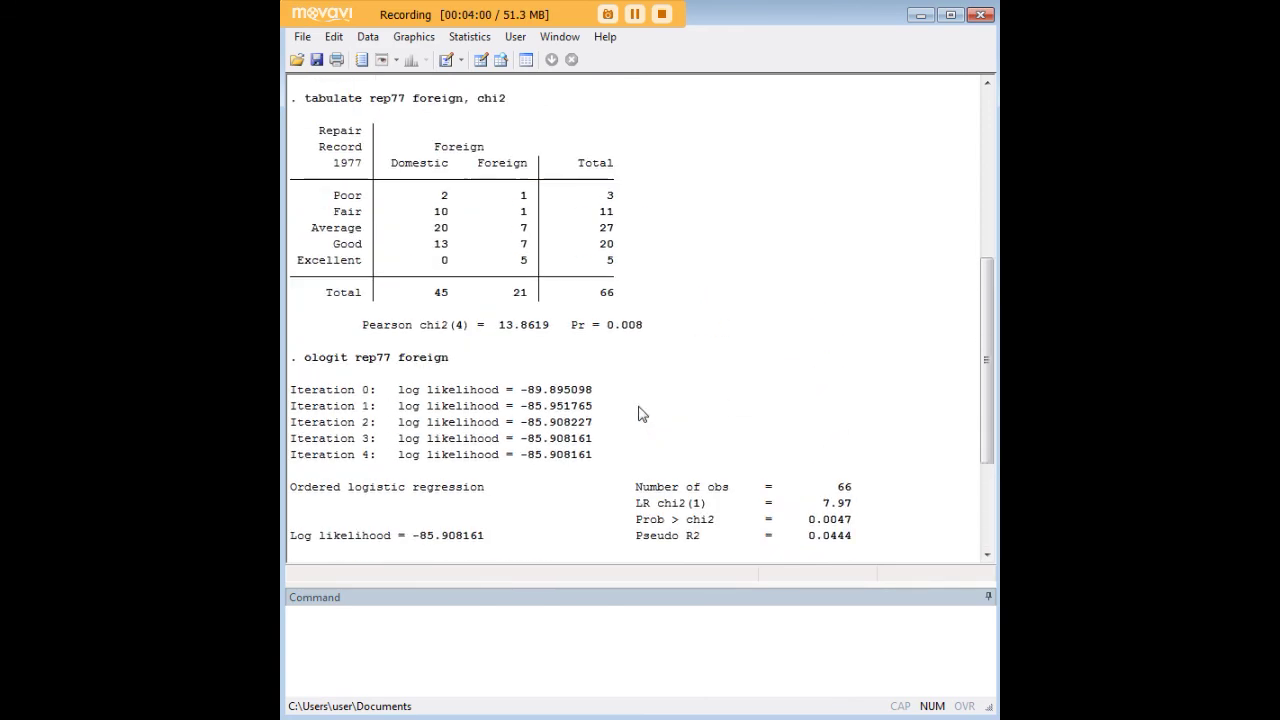
pyautogui.scroll(3, 642, 414)
pyautogui.scroll(-1, 514, 323)
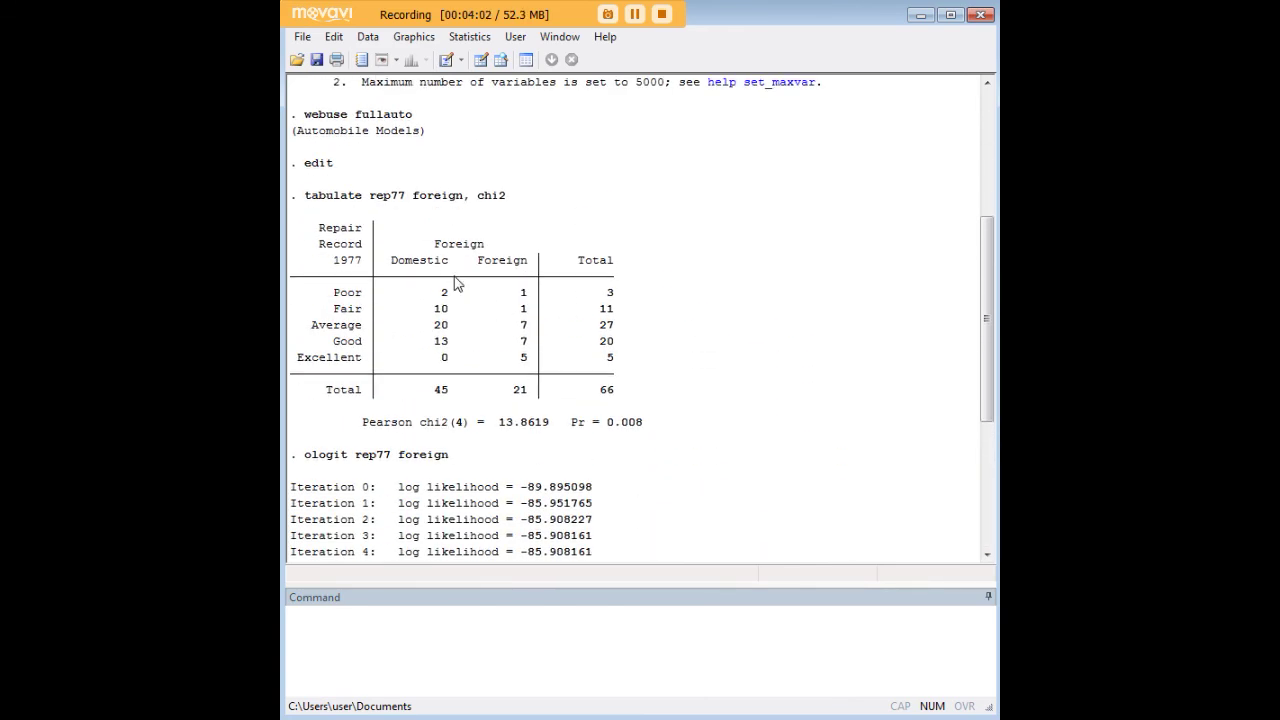
pyautogui.scroll(-4, 505, 318)
pyautogui.scroll(4, 506, 322)
pyautogui.scroll(-6, 522, 320)
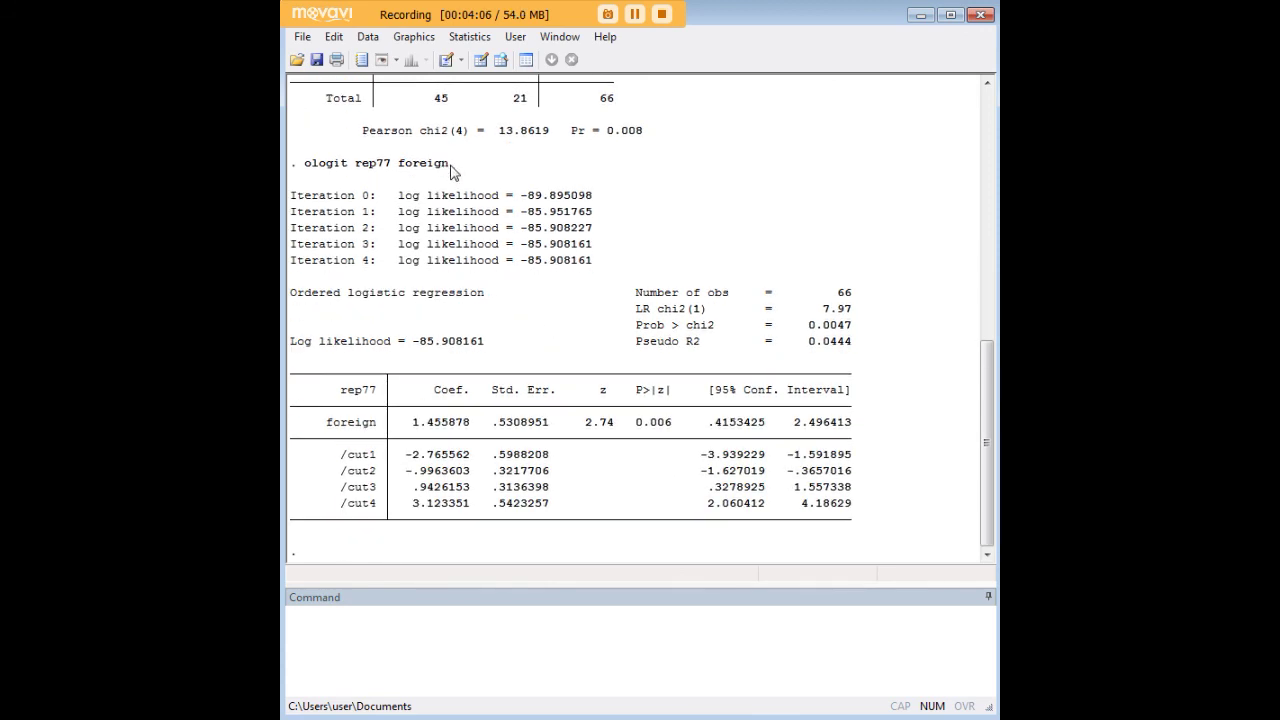
pyautogui.moveTo(450, 165); pyautogui.dragTo(305, 164)
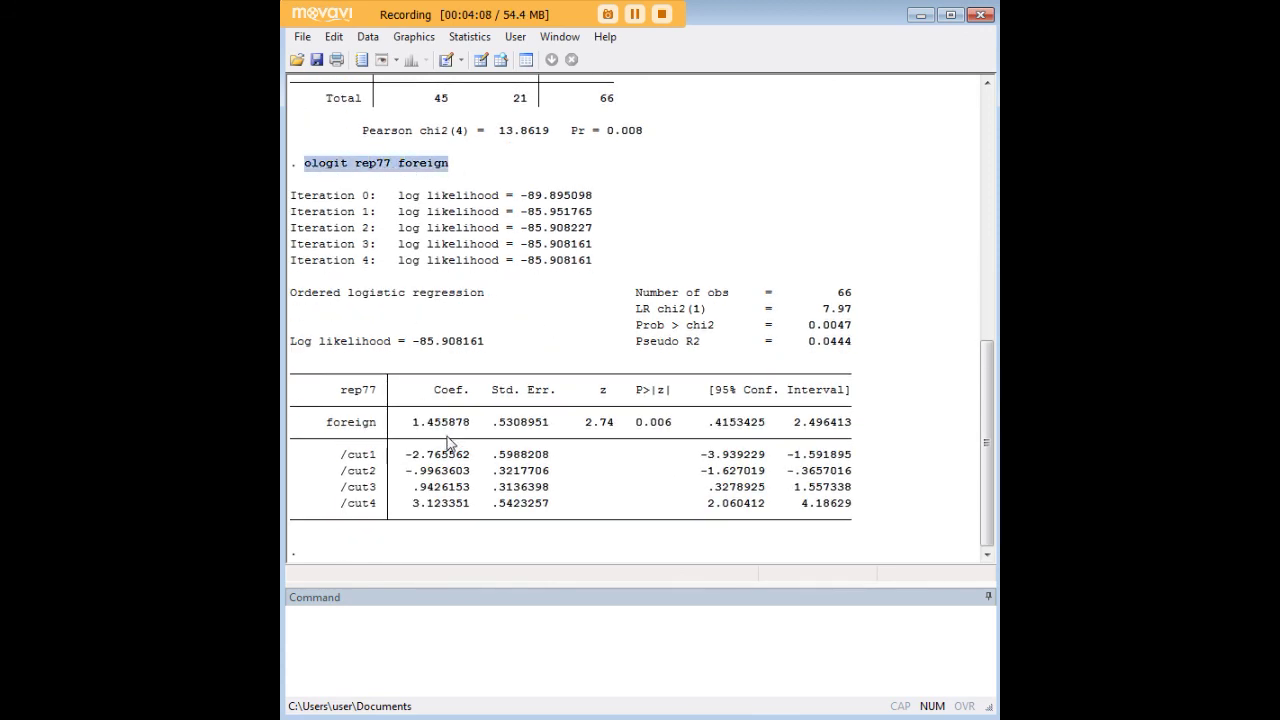
pyautogui.click(404, 462)
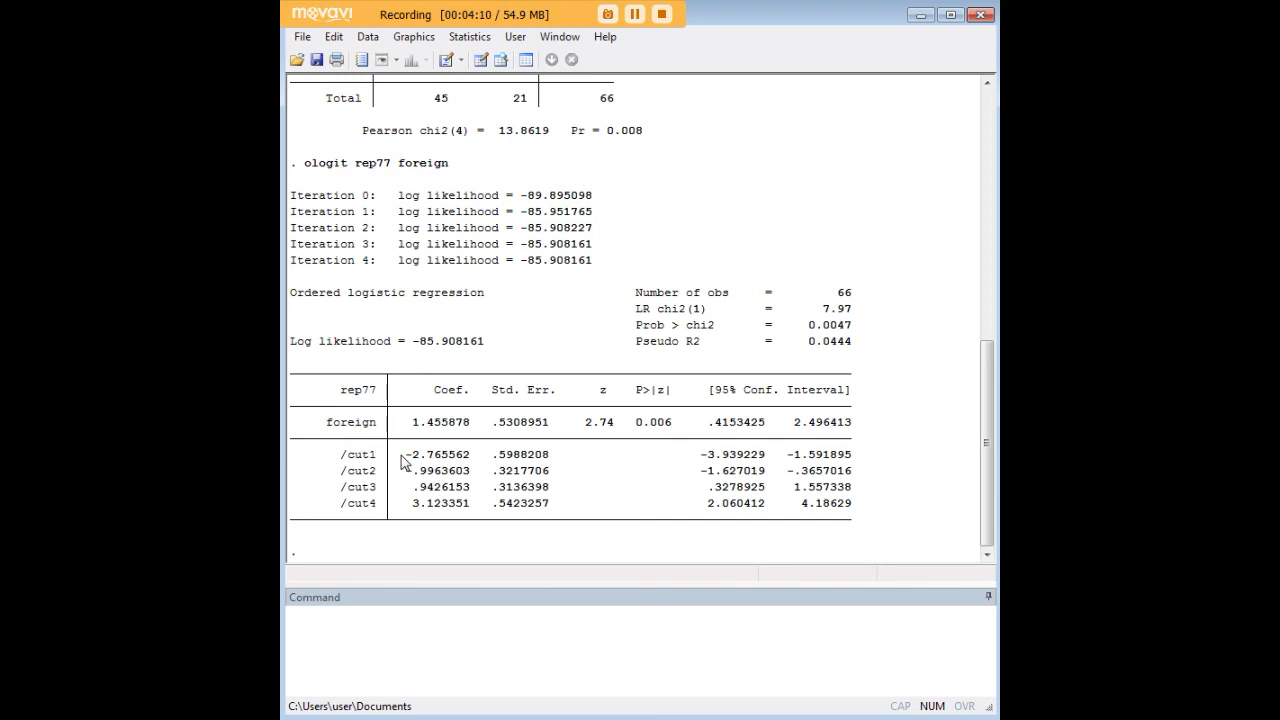